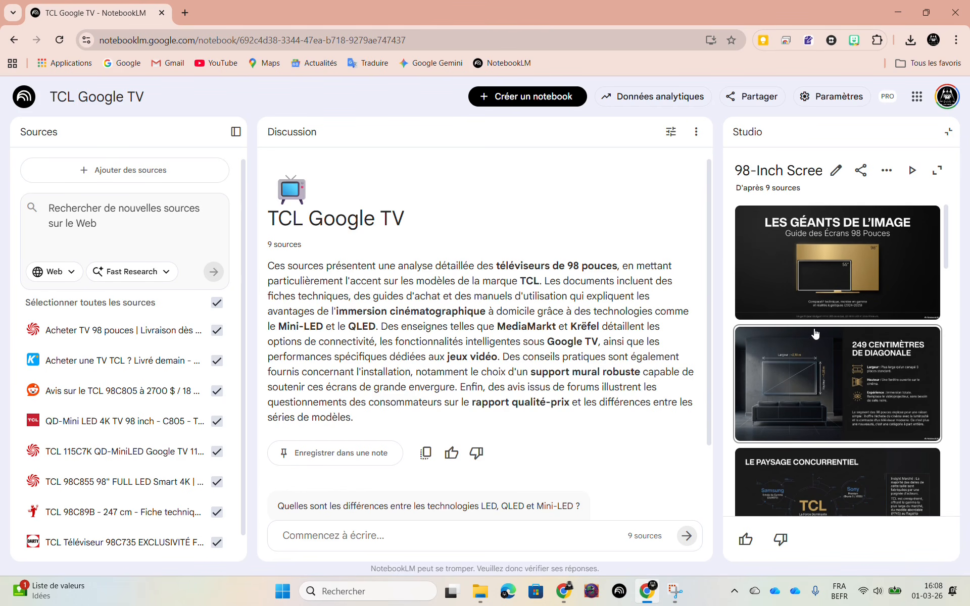
Step: Skim the slides of the 98-Inch Screen Guide presentation and open it for editing
scroll(815, 333, "down", 8)
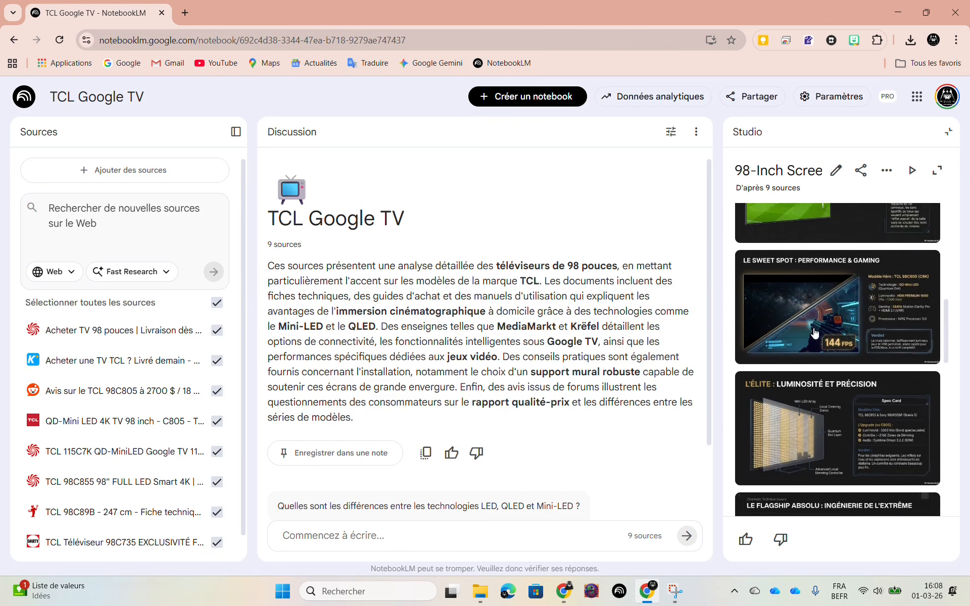
scroll(815, 332, "down", 5)
scroll(815, 333, "up", 7)
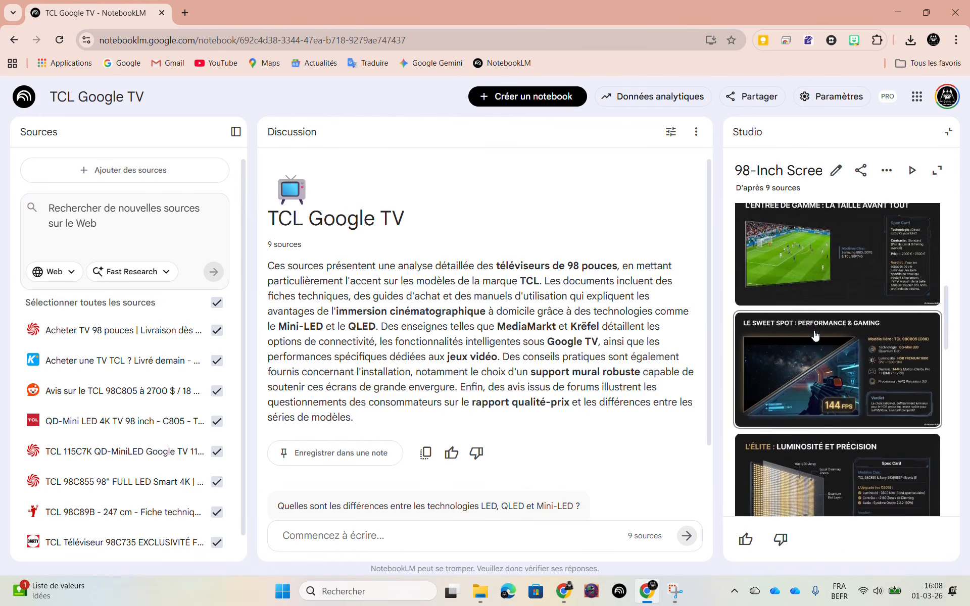
scroll(814, 334, "up", 5)
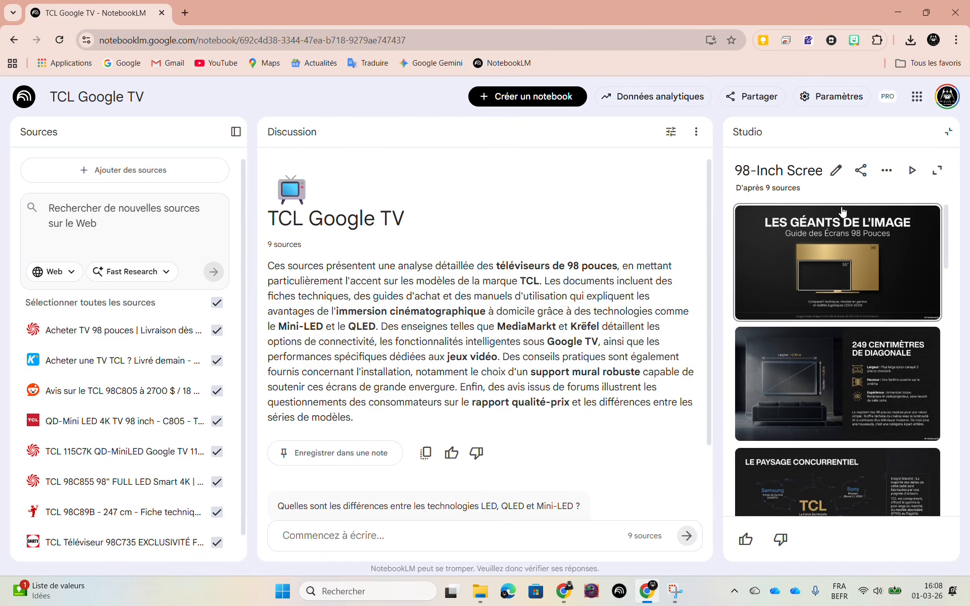
left_click(837, 173)
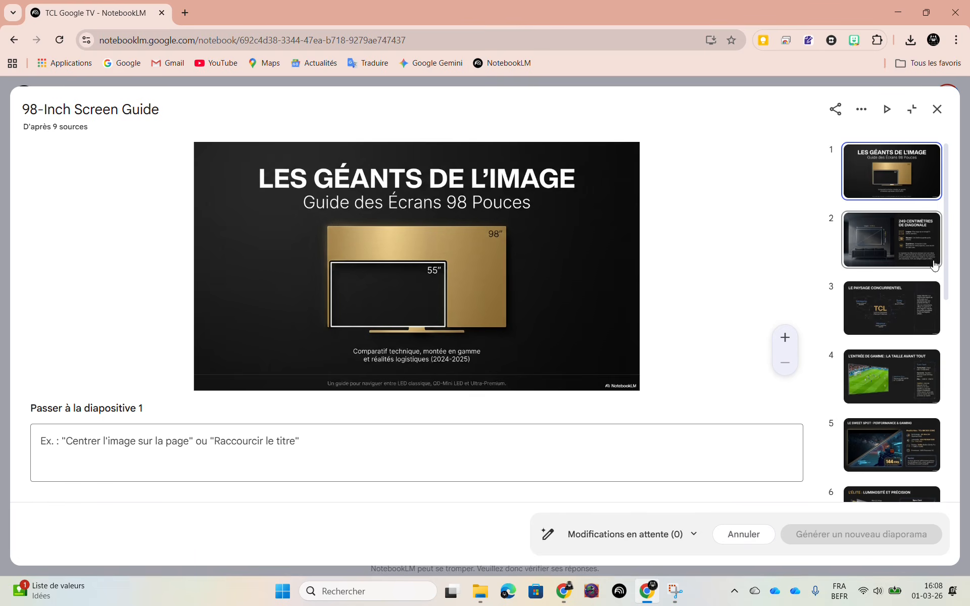
Step: Go through slides 1 to 4 in the editor and examine each slide's own modification instruction field
left_click(895, 243)
left_click(897, 308)
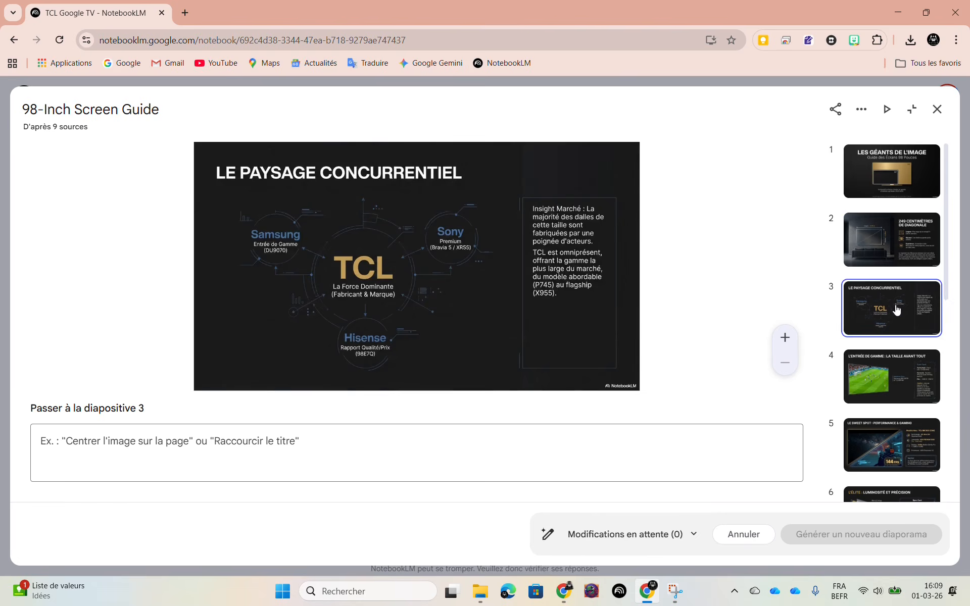
left_click(896, 378)
left_click(904, 183)
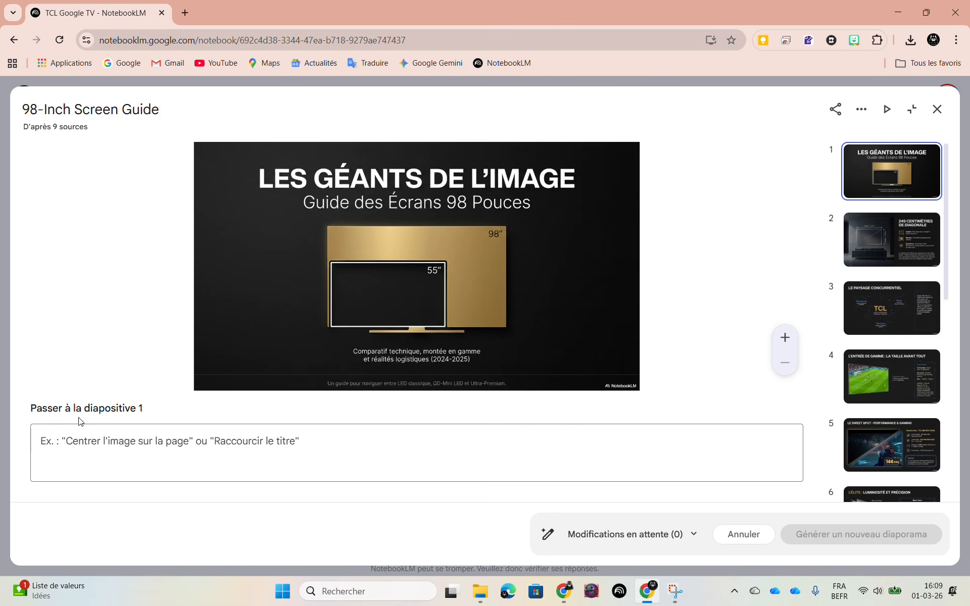
left_click(893, 245)
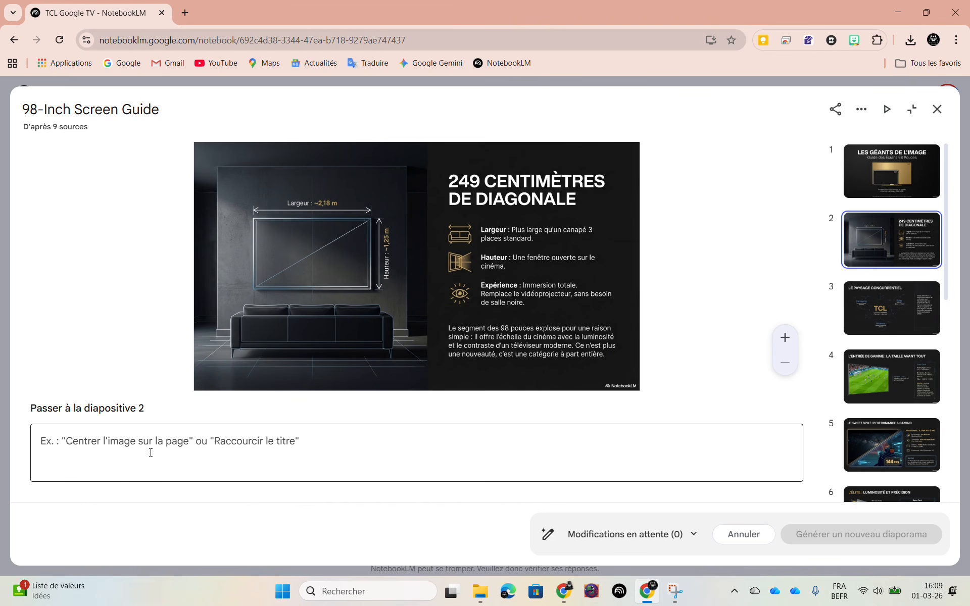
left_click(880, 312)
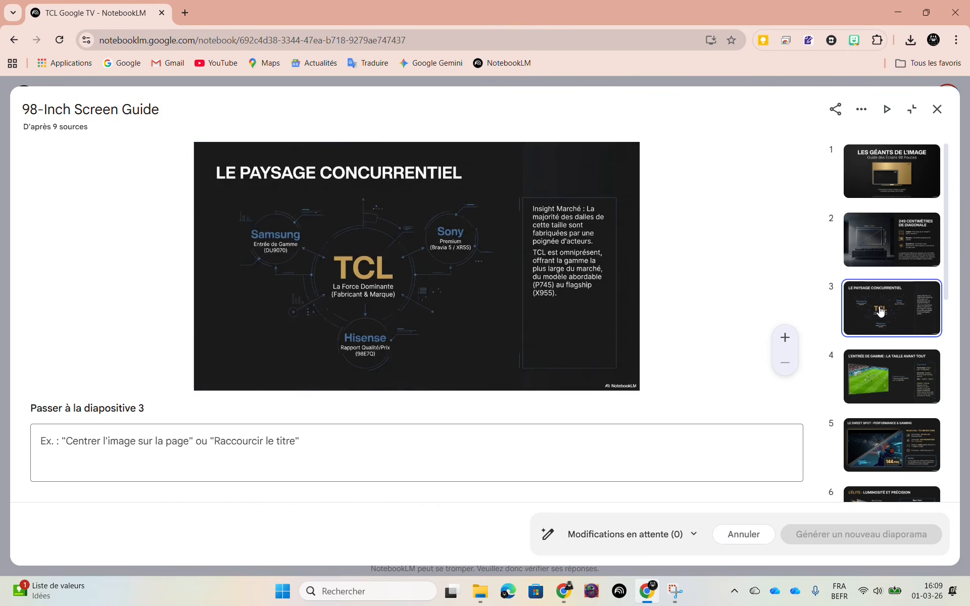
left_click(887, 379)
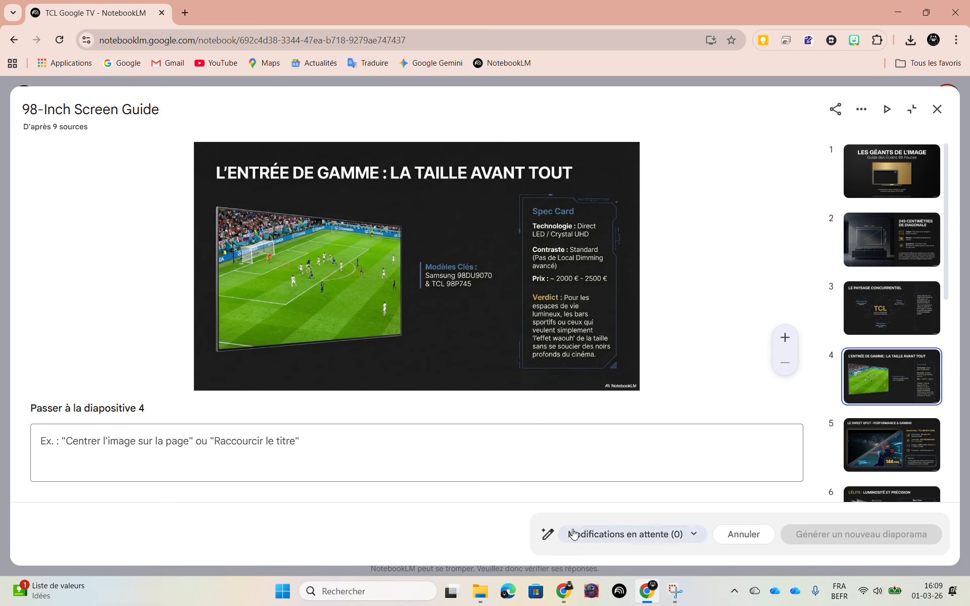
Step: View the pending modifications list and enter the instruction "centre le titre" for slide 4
left_click(694, 534)
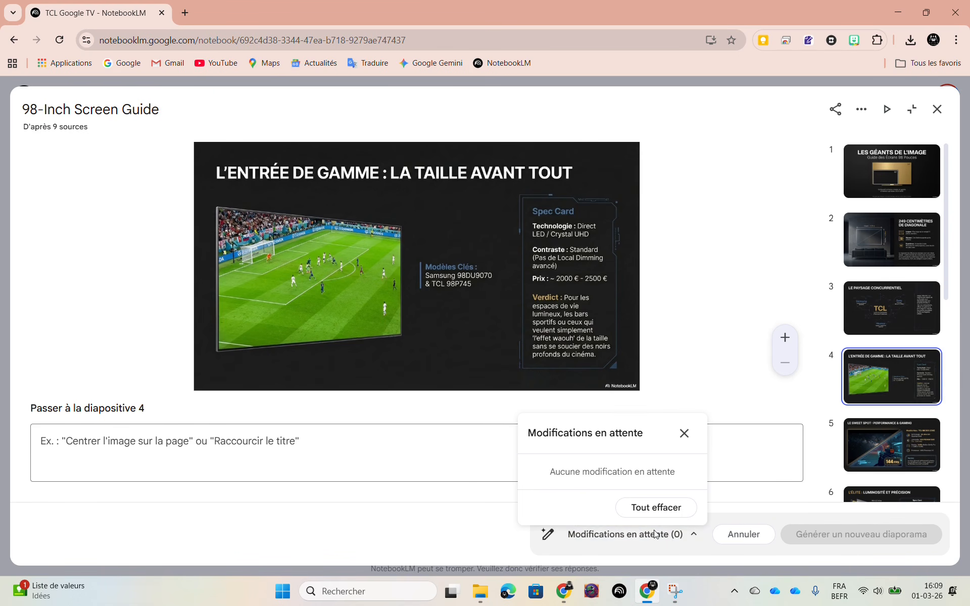
left_click(894, 232)
left_click(100, 441)
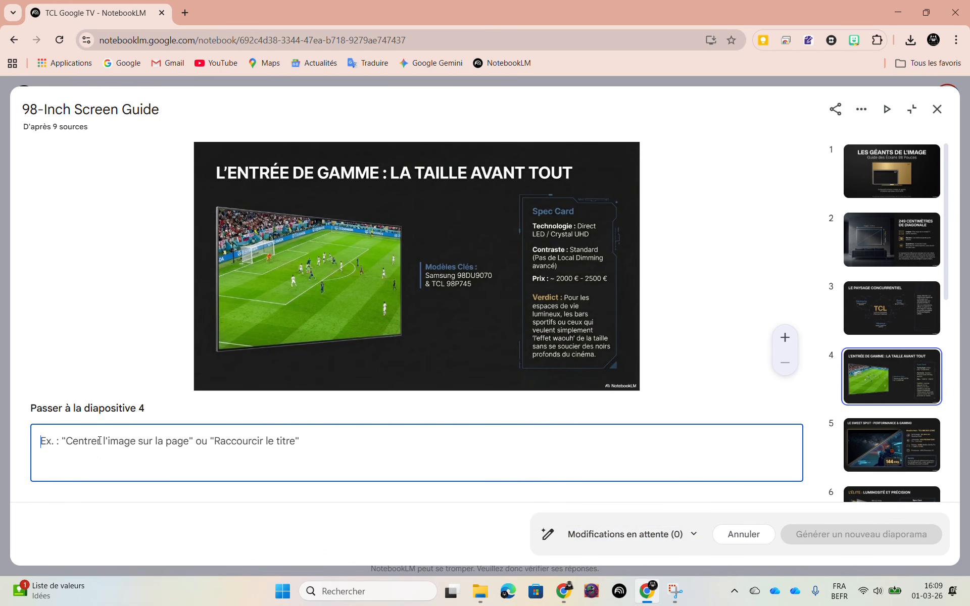
type("centre ")
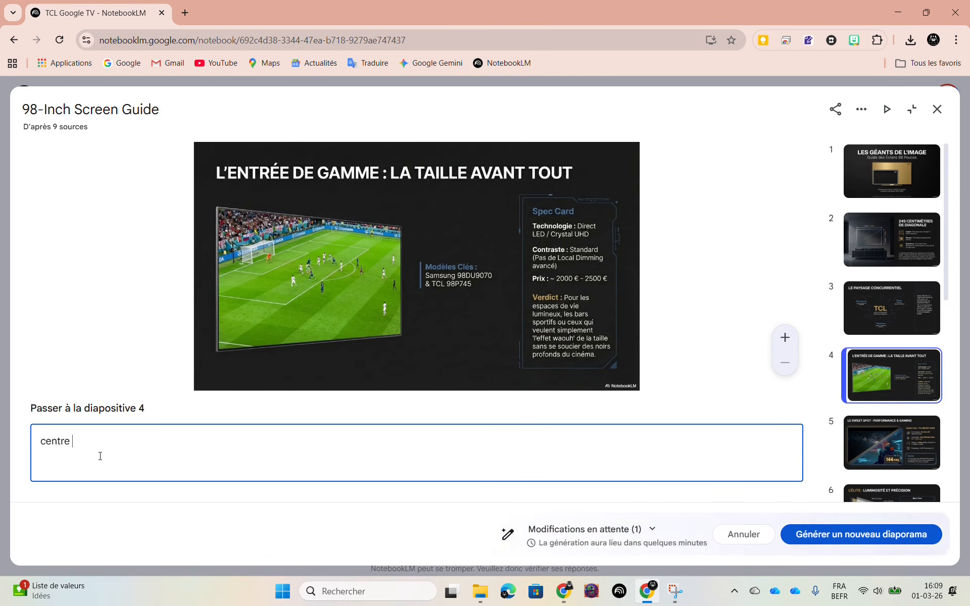
type("le titre")
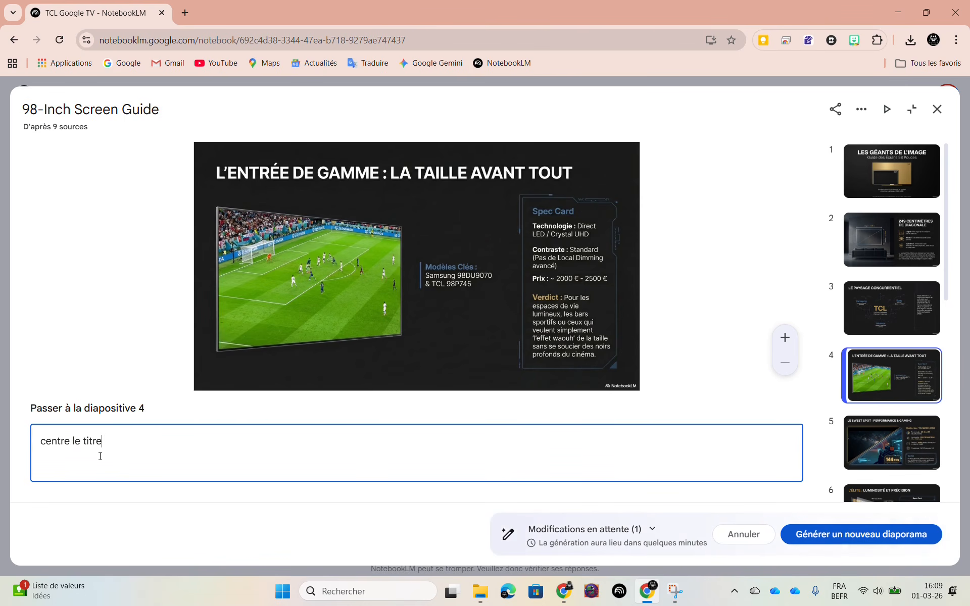
Step: Check the instruction fields of slides 2 and 3, and return to the instruction on slide 4
left_click(897, 236)
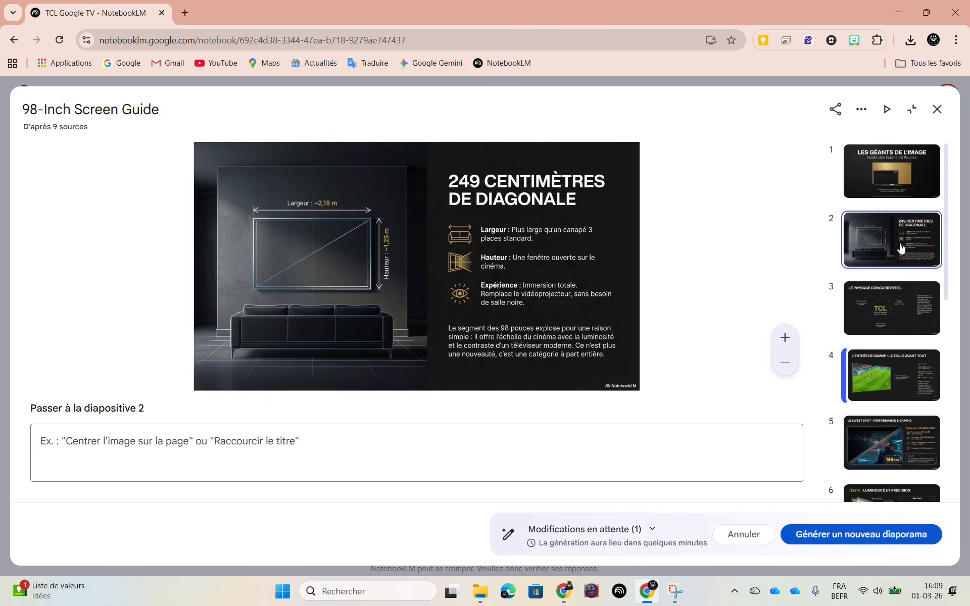
left_click(904, 301)
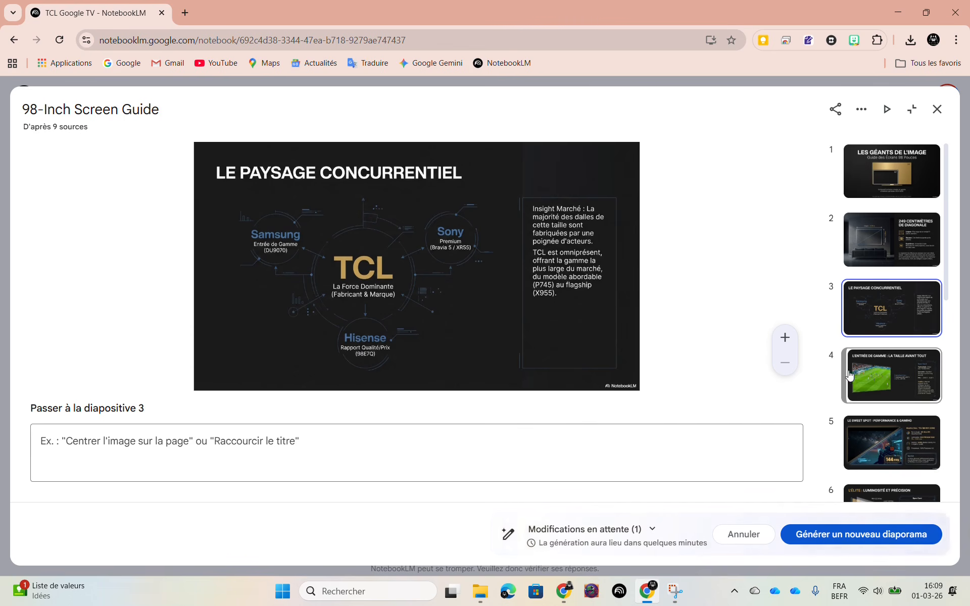
left_click(871, 380)
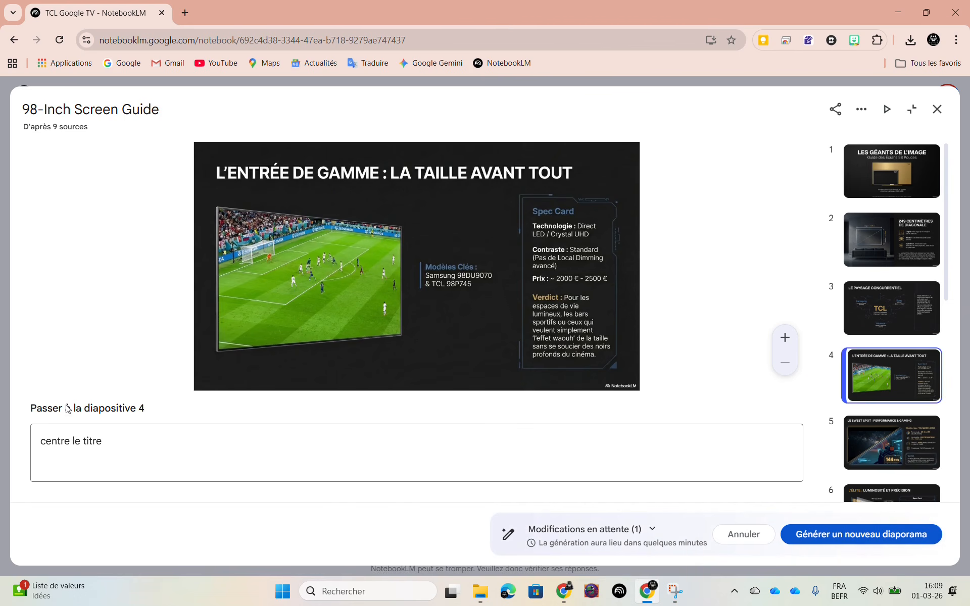
left_click(71, 443)
Step: Enter the instruction "les illustrations sont trop simples applique un relief dessus" for slide 9
scroll(889, 384, "down", 5)
left_click(896, 469)
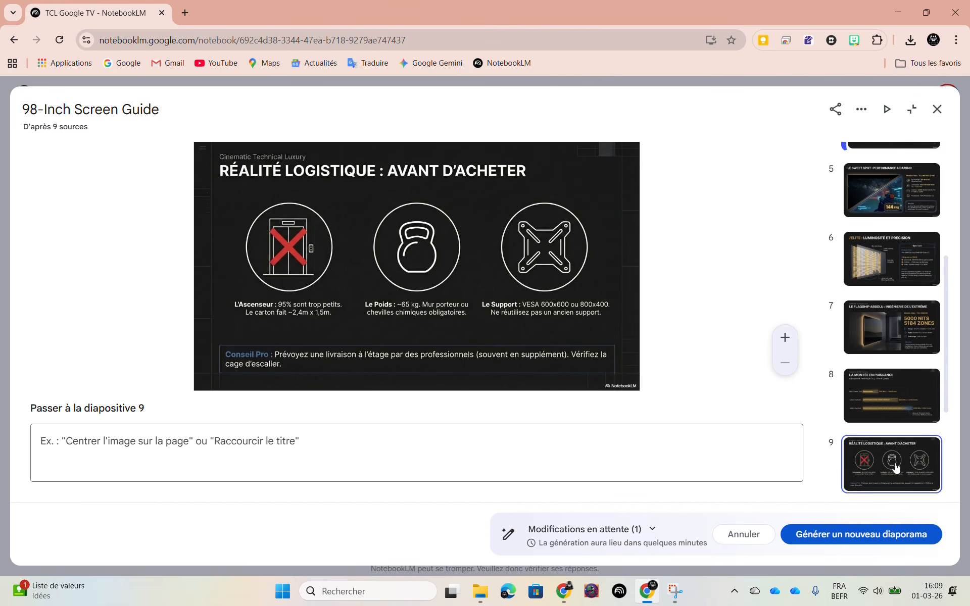
left_click(93, 440)
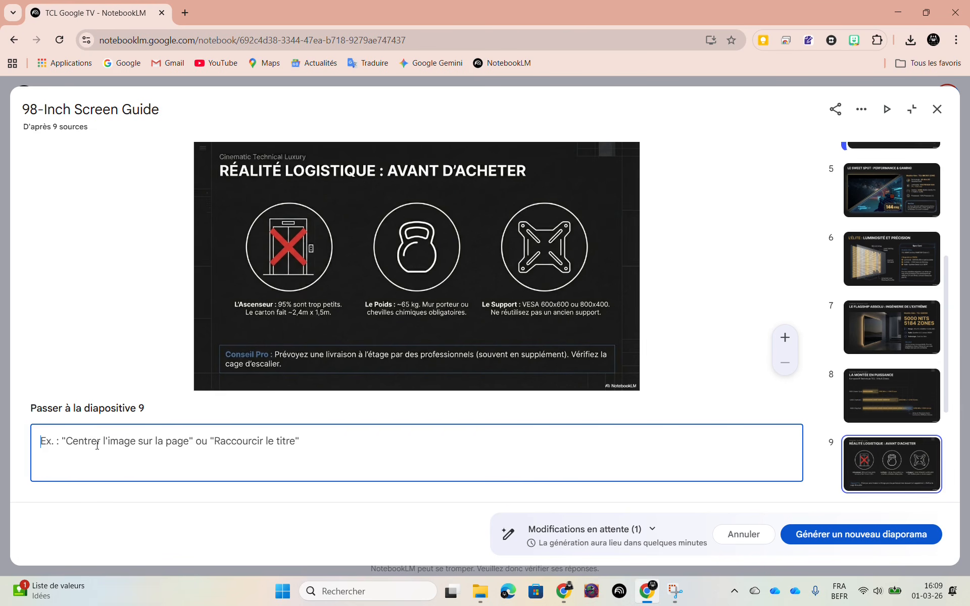
type("l")
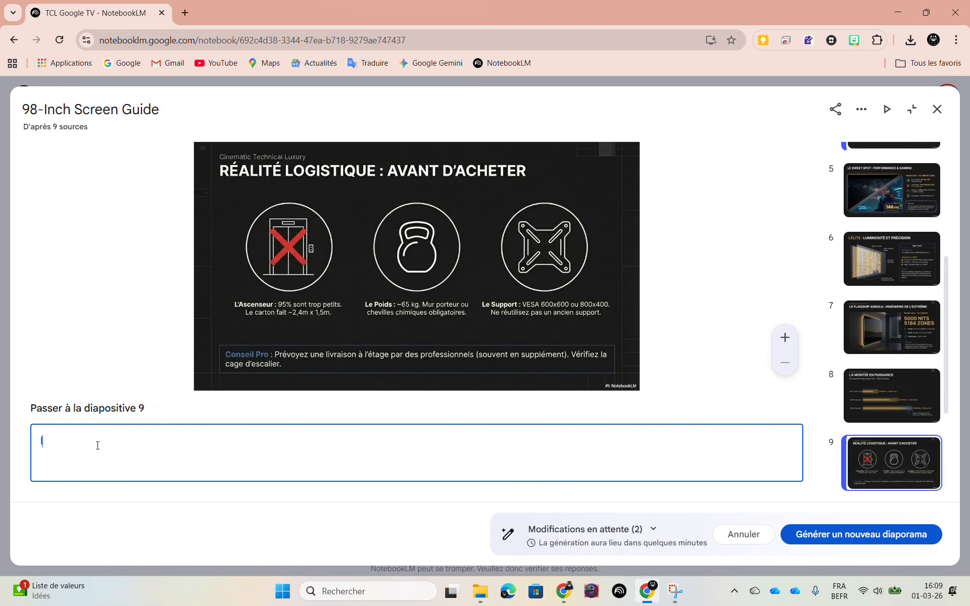
type("es ilus")
type("lustrati")
type("on")
type("s sont ")
type("tro")
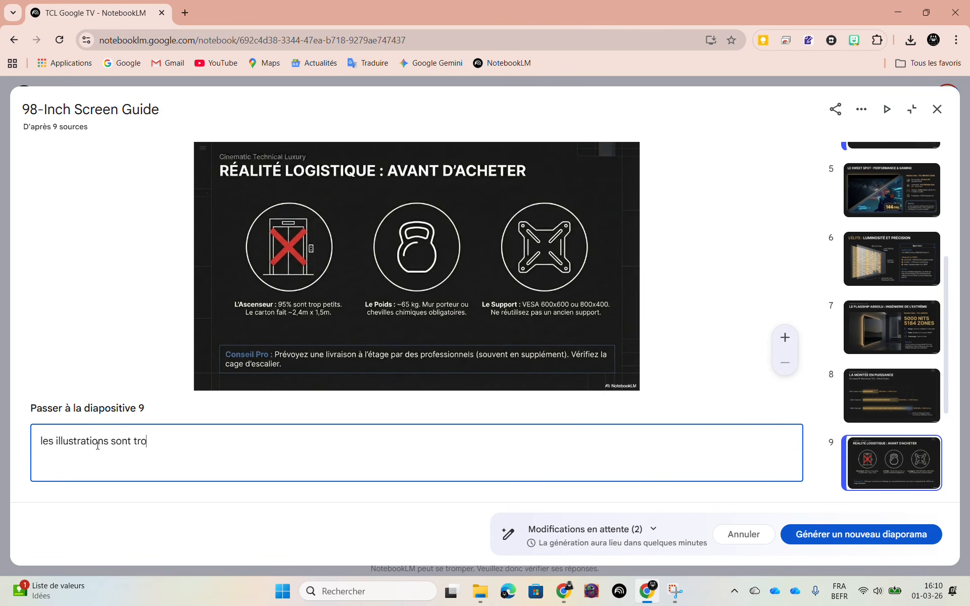
type("p simples ")
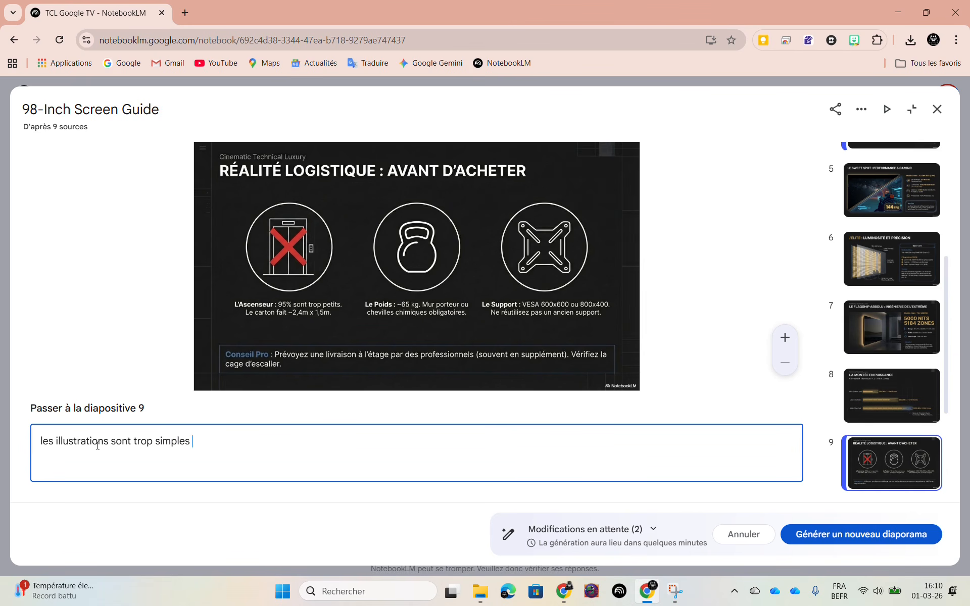
type("applique un relief dessus")
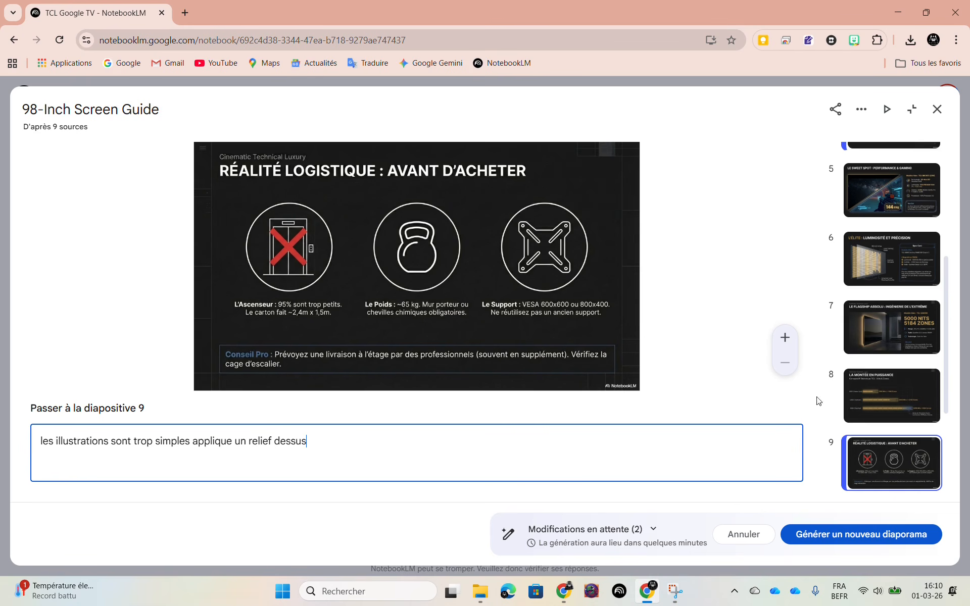
Step: Look over the slide list and close the editor, discarding the pending modifications
scroll(854, 374, "up", 4)
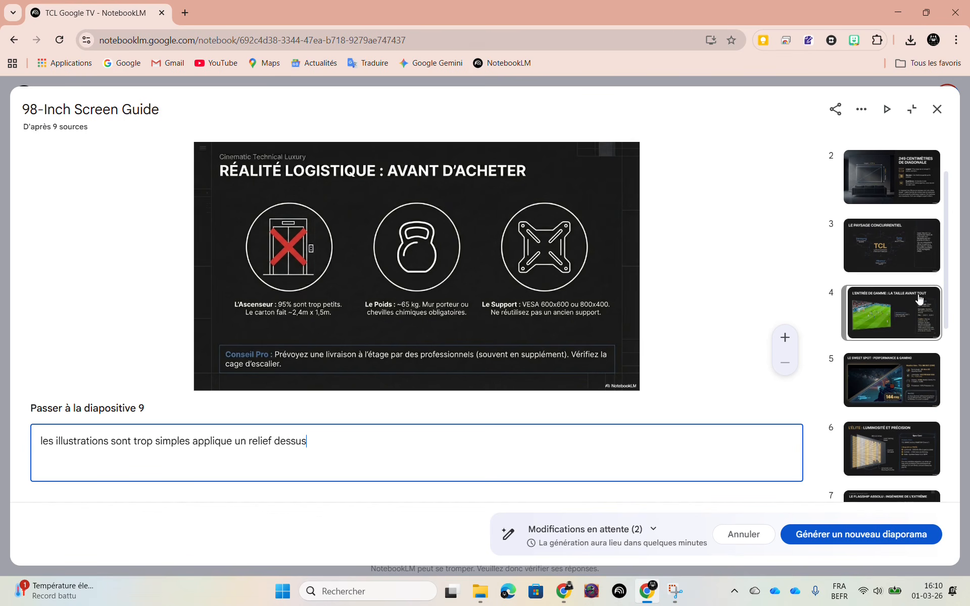
scroll(892, 321, "down", 8)
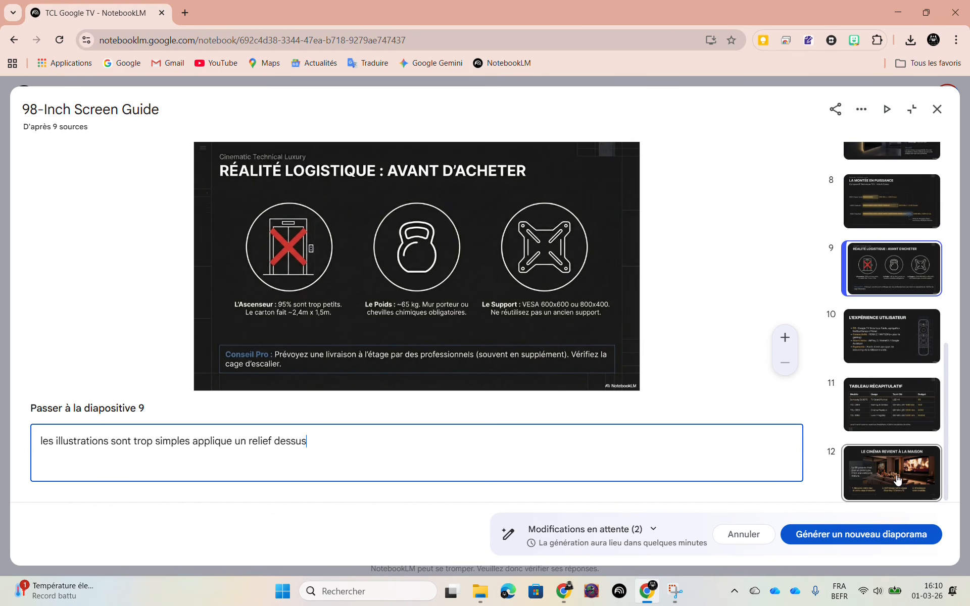
scroll(900, 470, "up", 8)
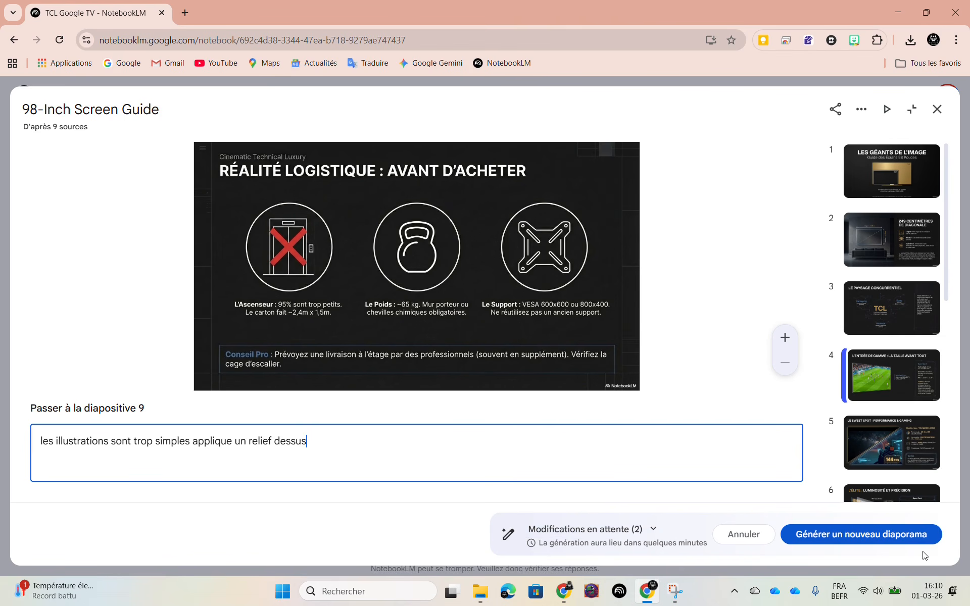
left_click(937, 110)
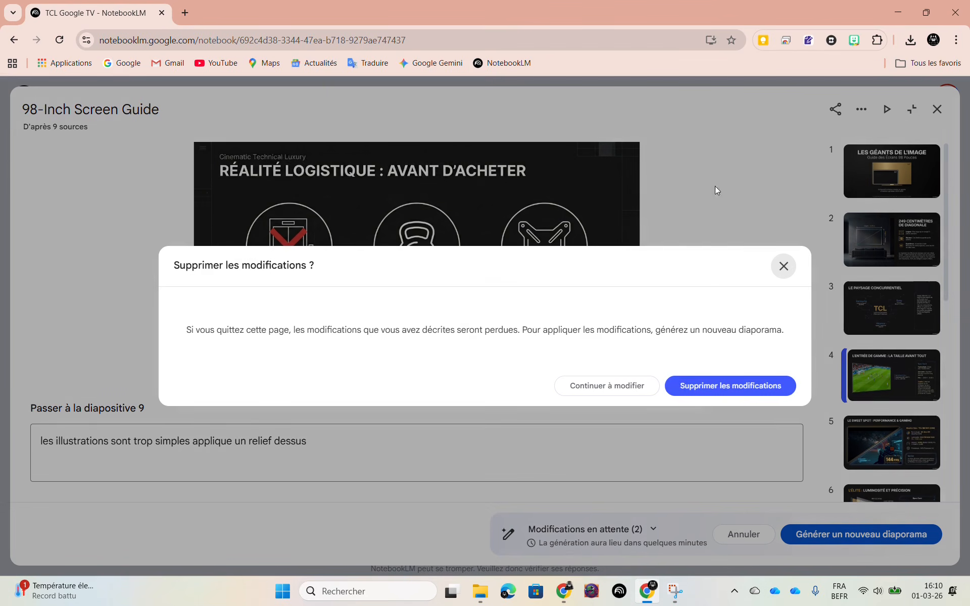
left_click(737, 386)
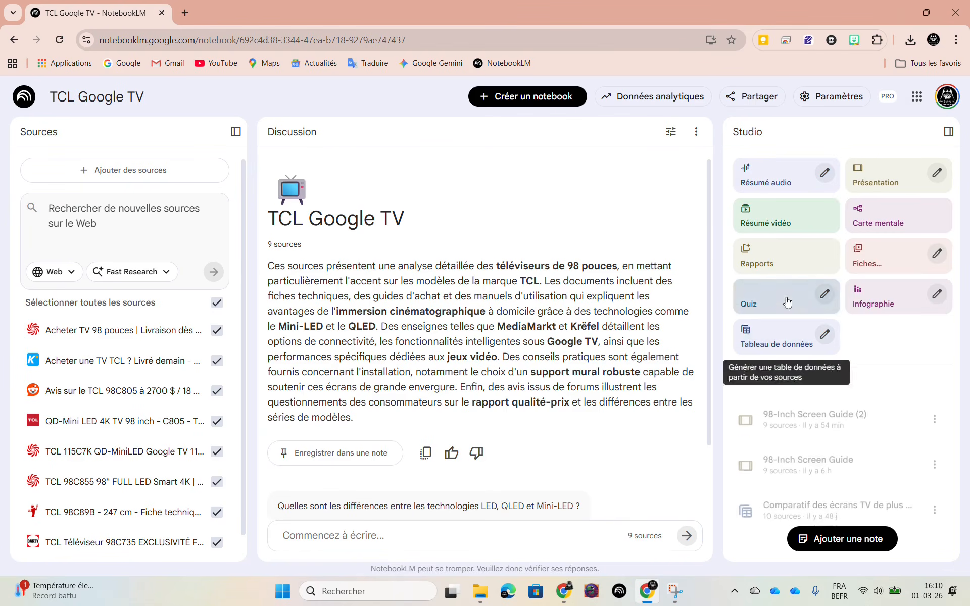
Step: Open 98-Inch Screen Guide (2) in the enlarged viewer, examine slides 3, 4 and 9, and close it
left_click(796, 407)
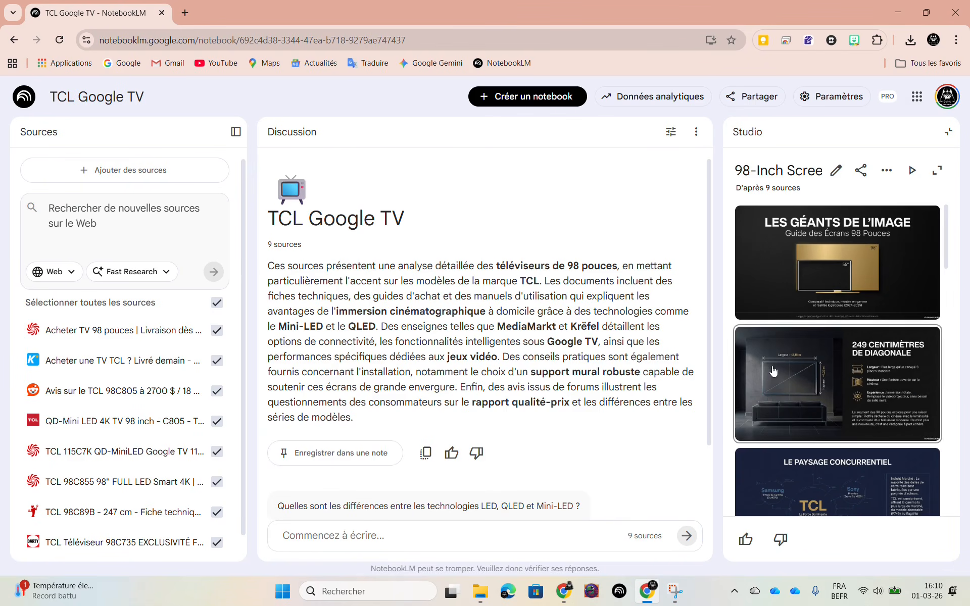
left_click(937, 171)
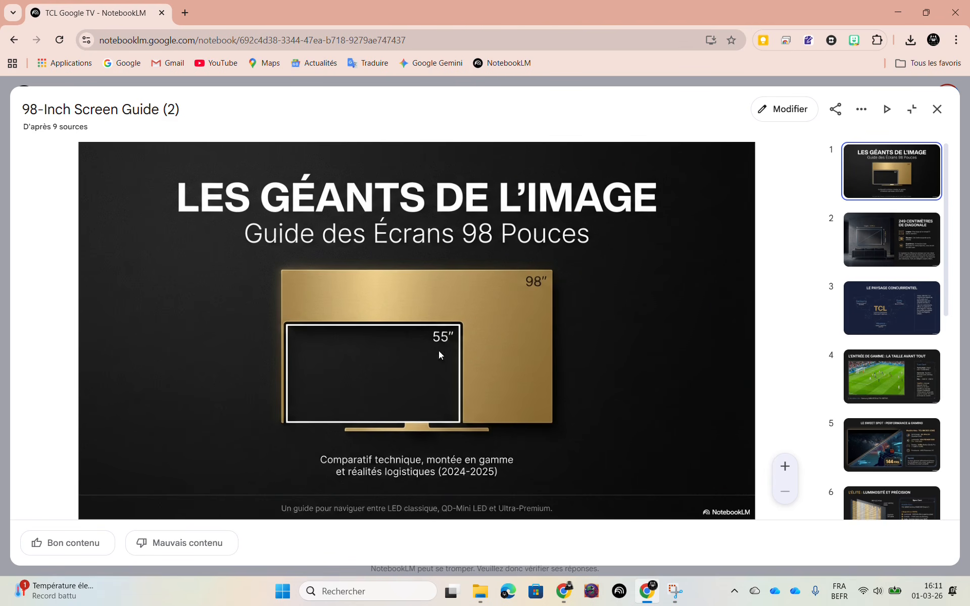
left_click(894, 306)
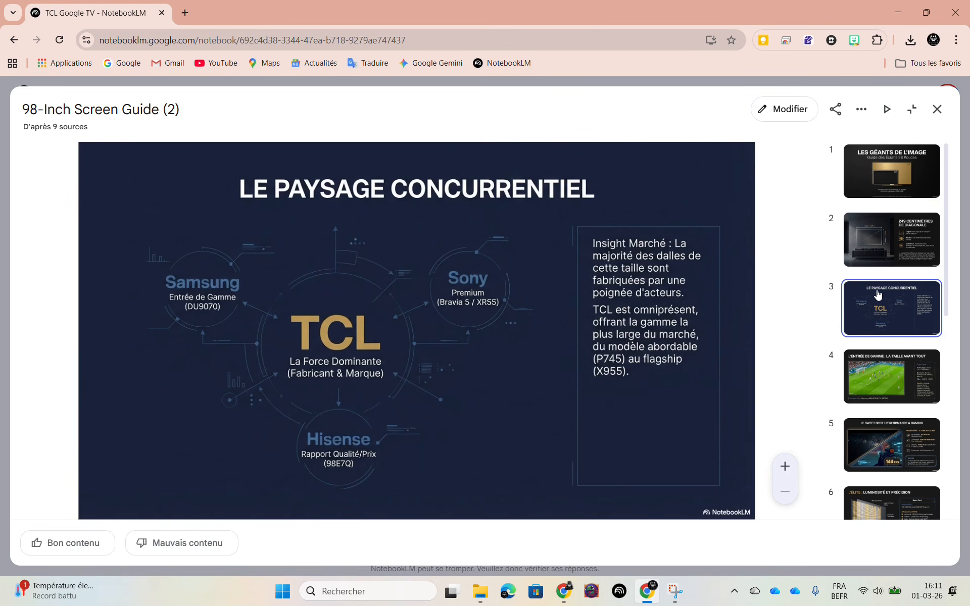
left_click(886, 381)
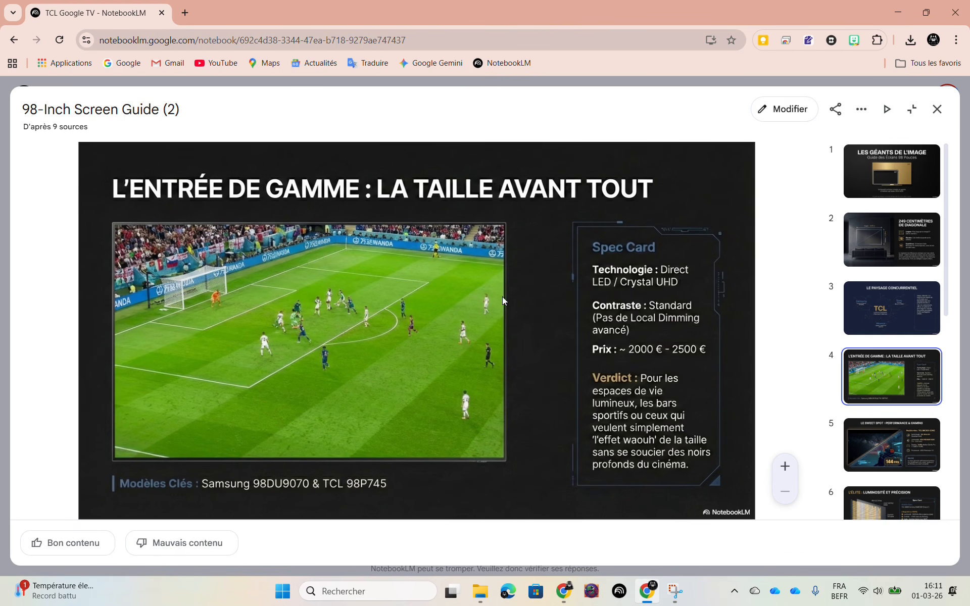
scroll(905, 314, "down", 8)
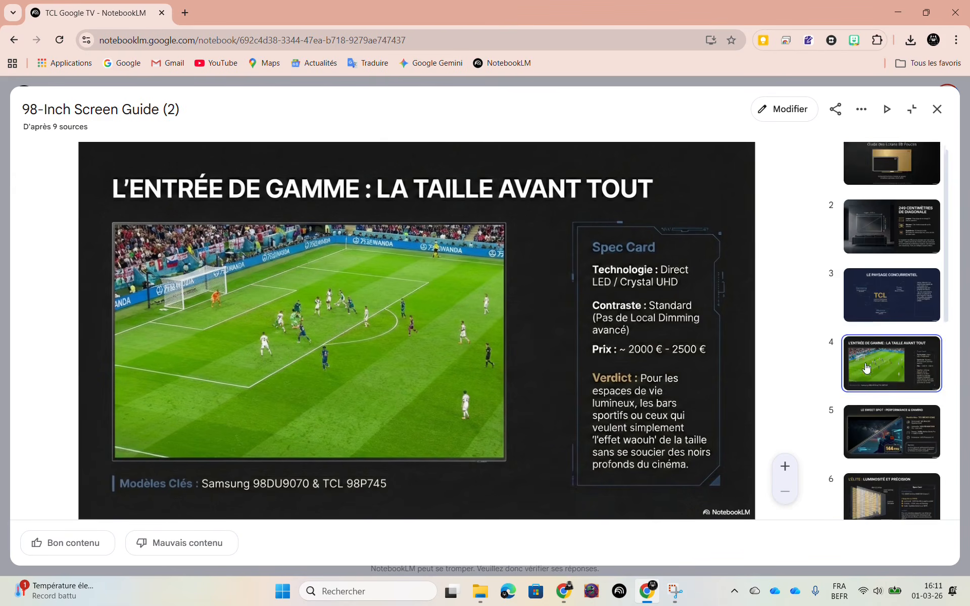
left_click(909, 304)
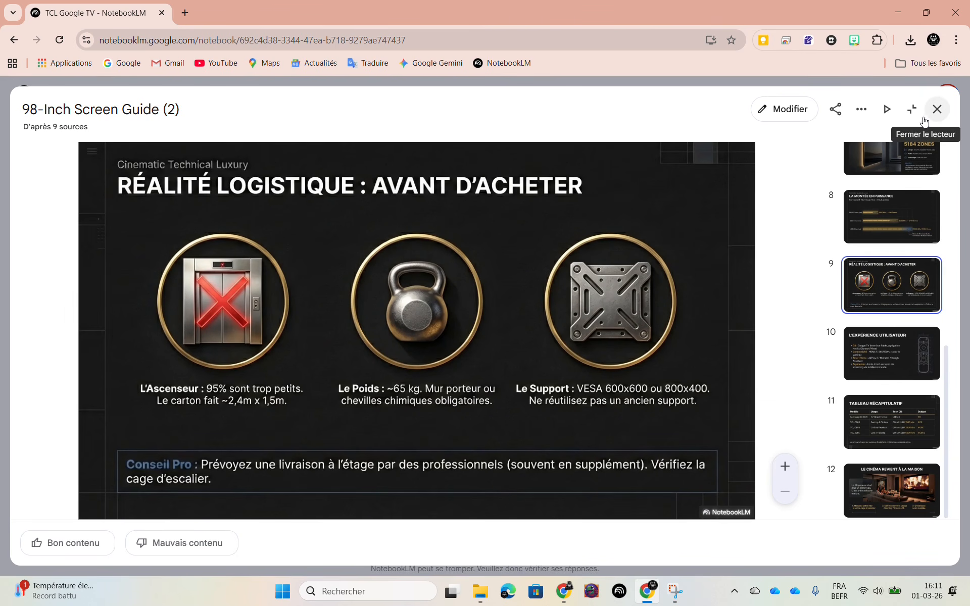
left_click(937, 109)
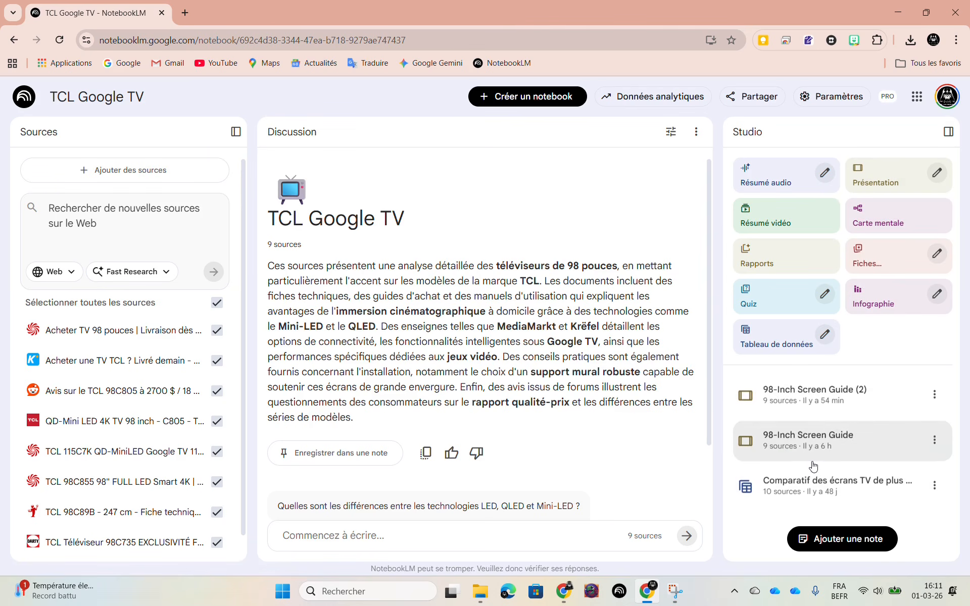
Step: Open the original 98-Inch Screen Guide in the enlarged viewer, examine slides 4 and 9, and close it
left_click(812, 443)
scroll(843, 349, "down", 5)
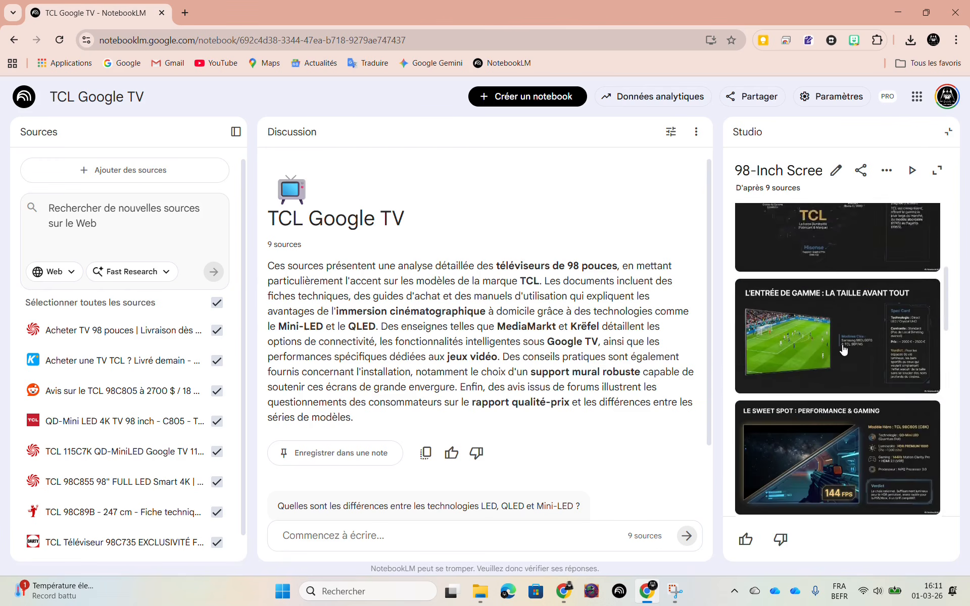
left_click(843, 350)
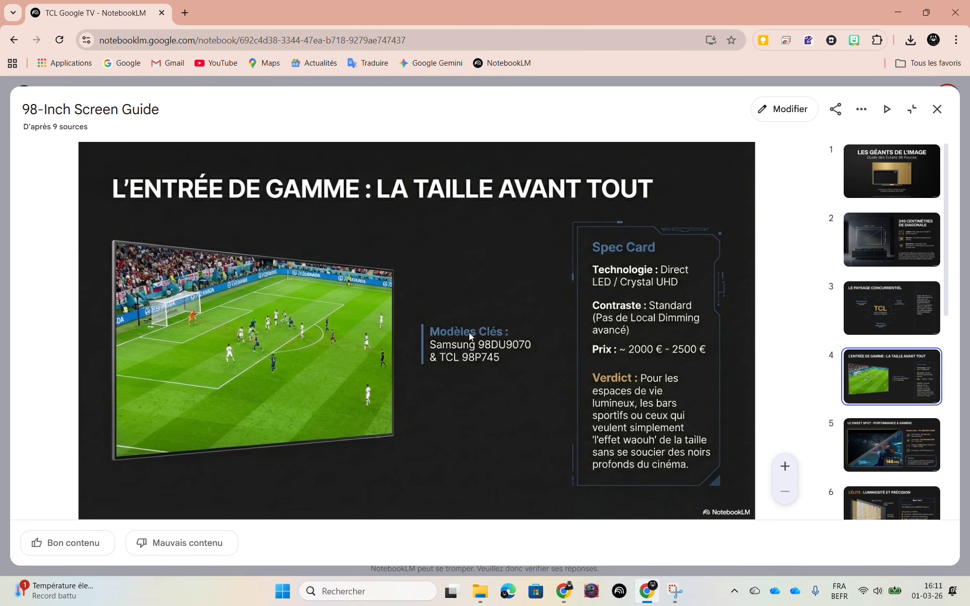
scroll(892, 363, "down", 7)
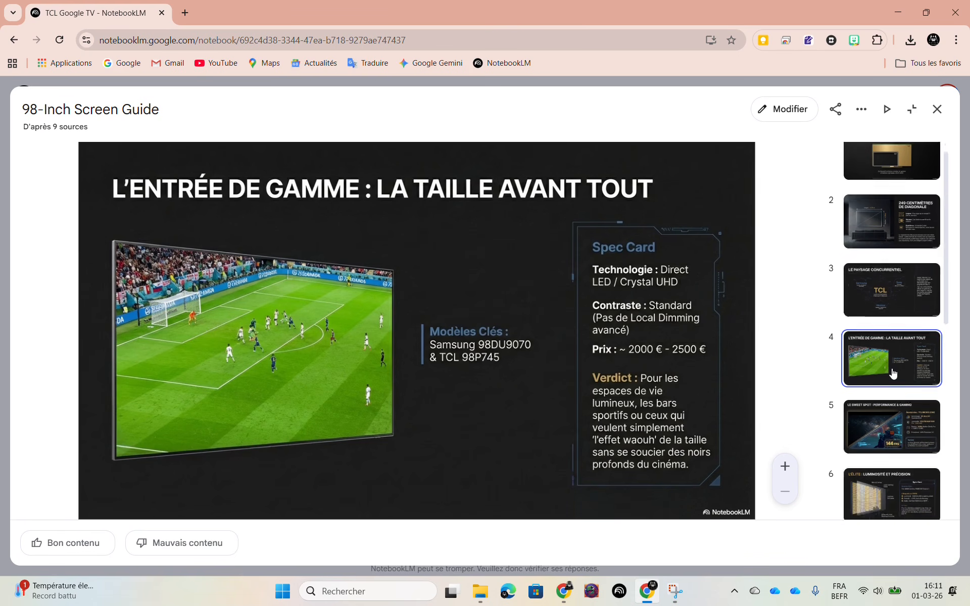
left_click(901, 362)
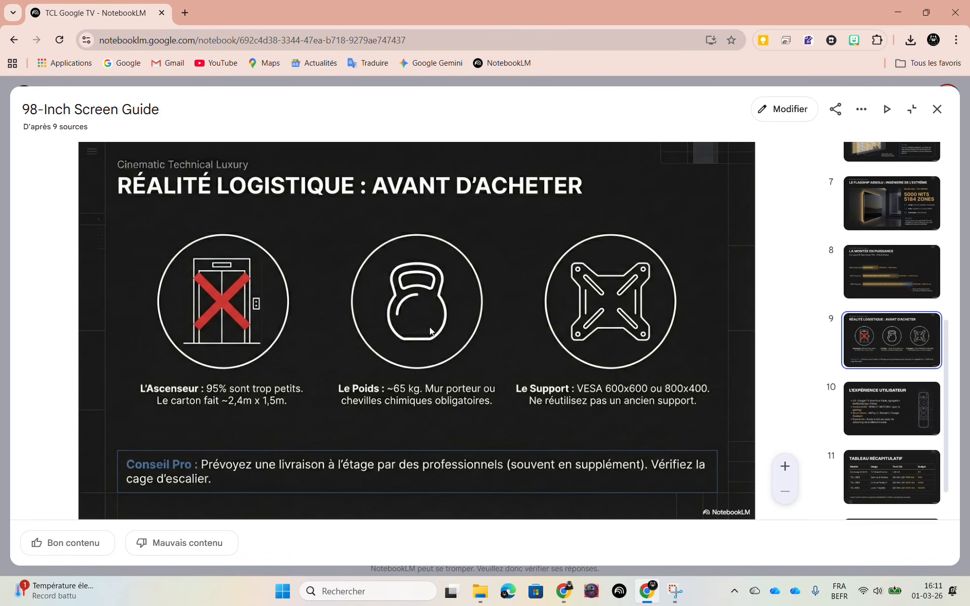
left_click(938, 109)
Step: Open 98-Inch Screen Guide (2) in the enlarged viewer and examine the revised slides 4 and 9
left_click(825, 407)
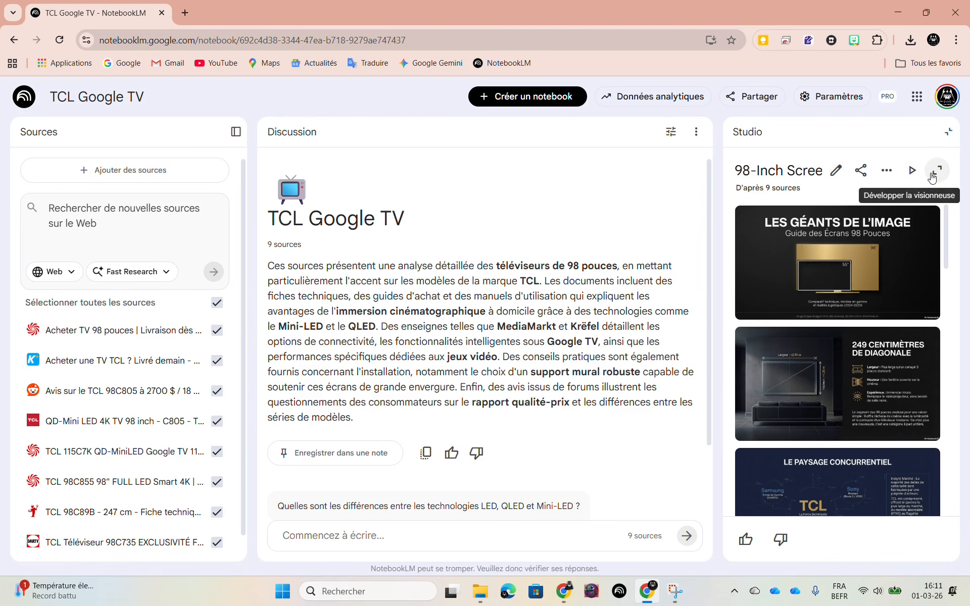
left_click(937, 171)
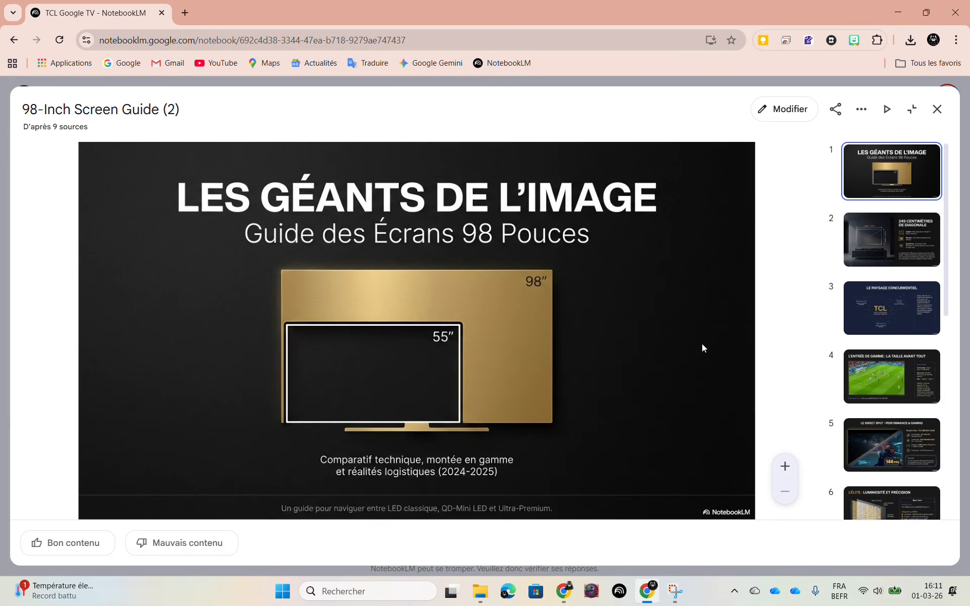
left_click(895, 379)
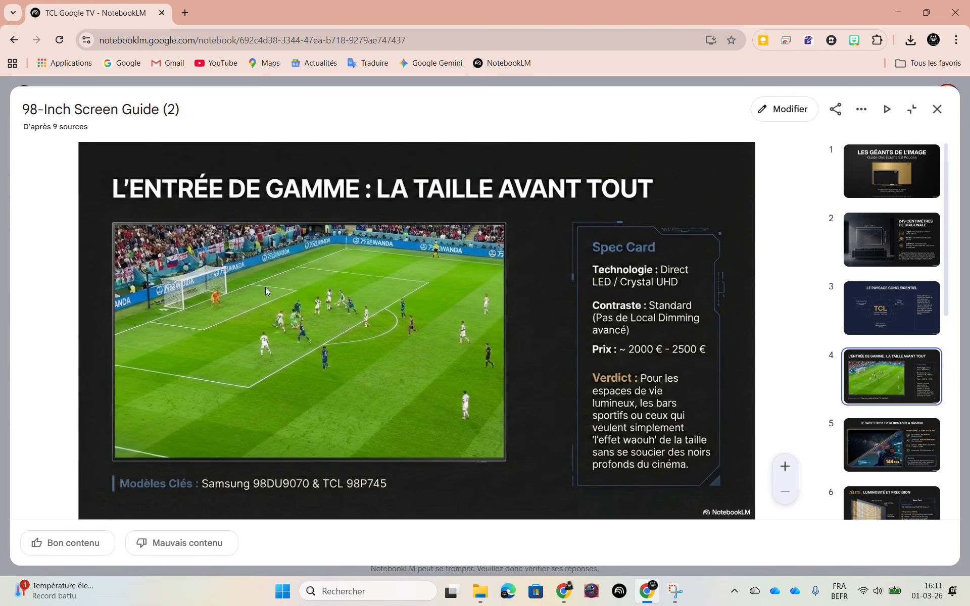
scroll(921, 440, "down", 6)
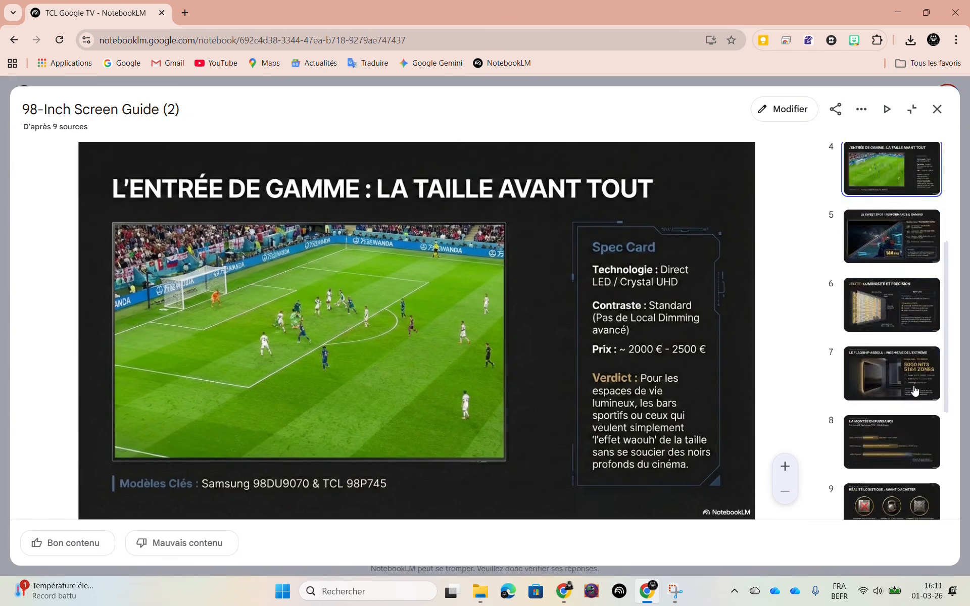
left_click(908, 290)
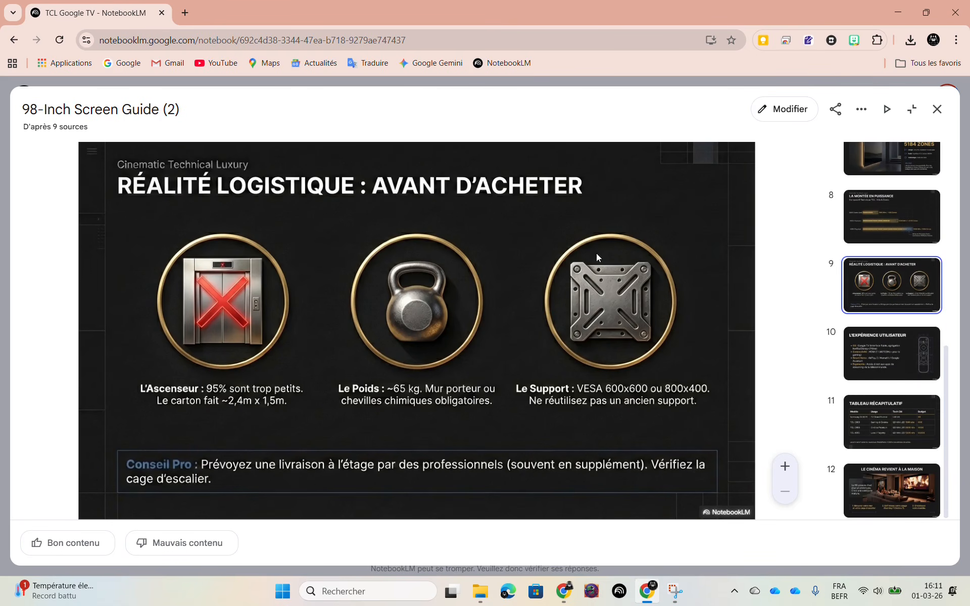
Step: Check the PDF and PowerPoint download options of the revised deck, and close the viewer
left_click(863, 111)
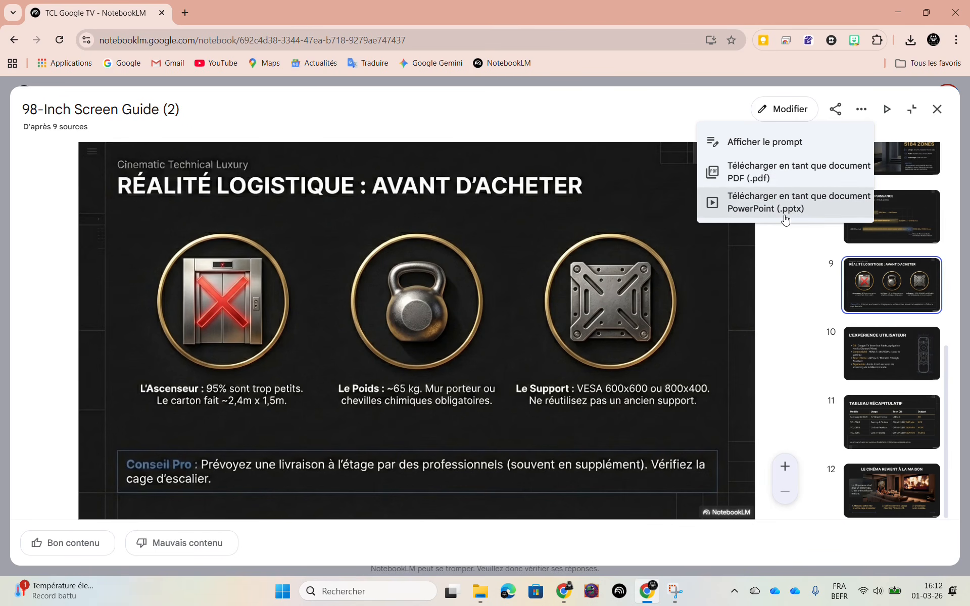
left_click(937, 110)
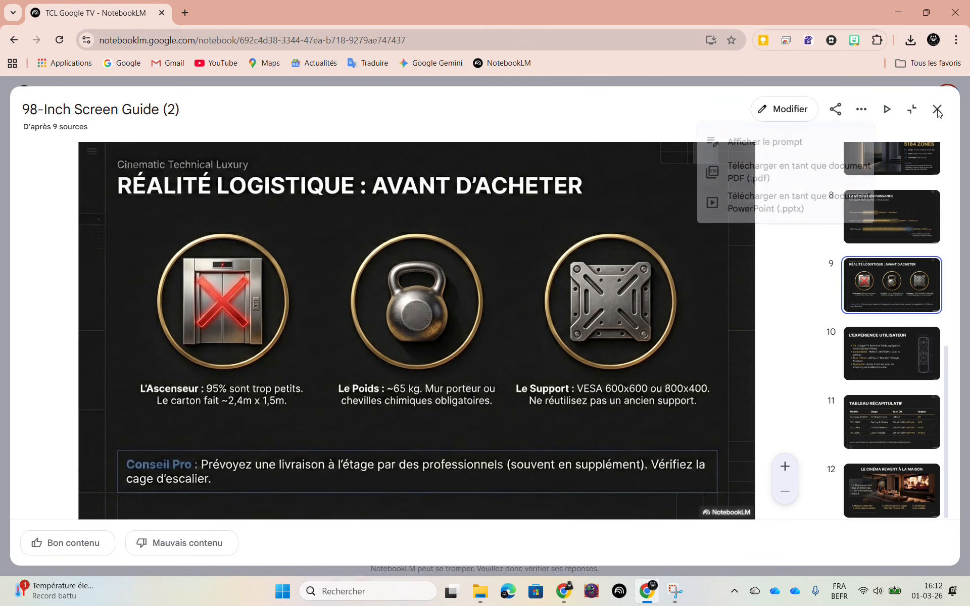
left_click(937, 110)
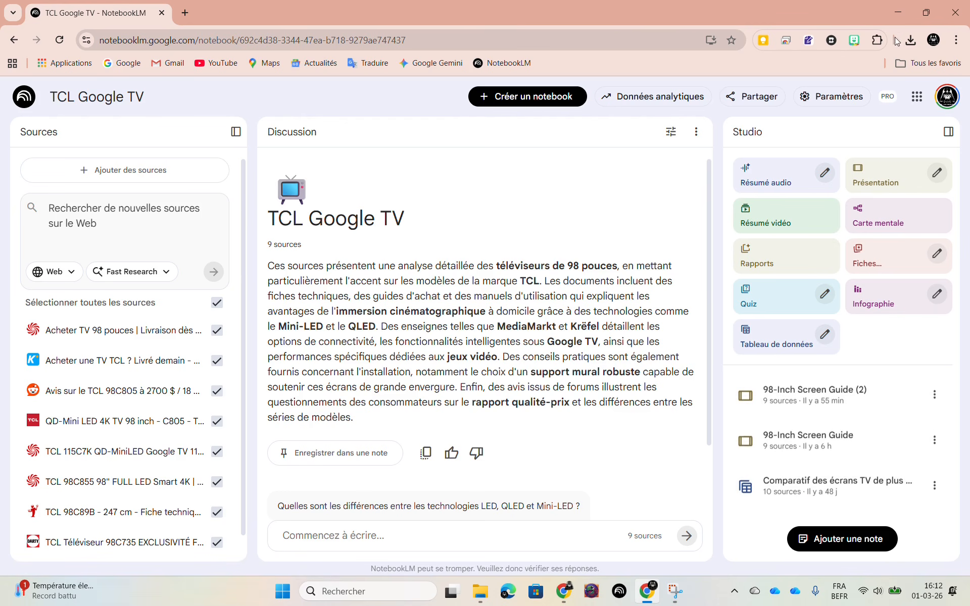
Step: Open 98-Inch_Screen_Guide_(2).pptx from the Téléchargements folder in PowerPoint, look through its slides and display slide 4
left_click(899, 12)
left_click(480, 592)
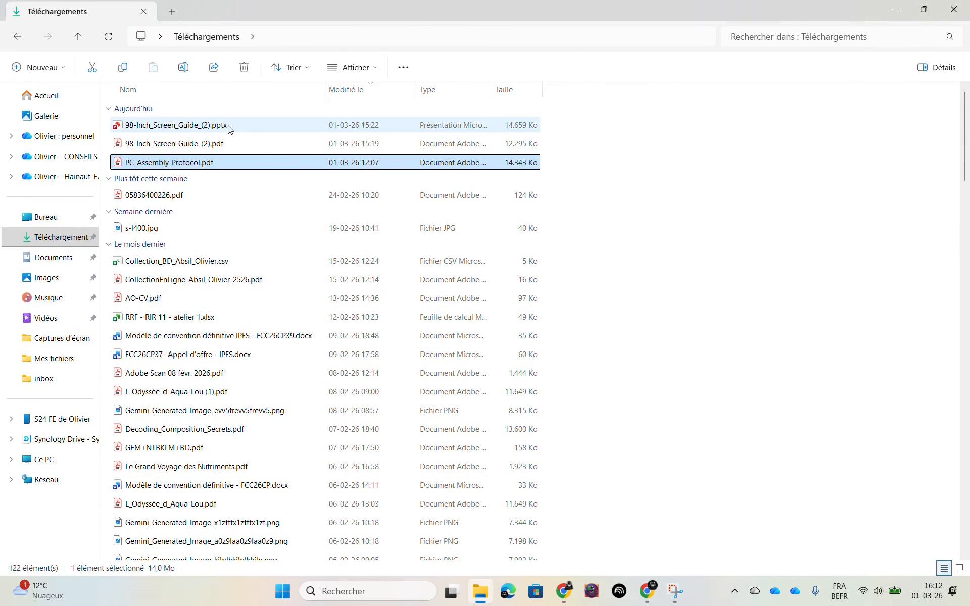
left_click(208, 127)
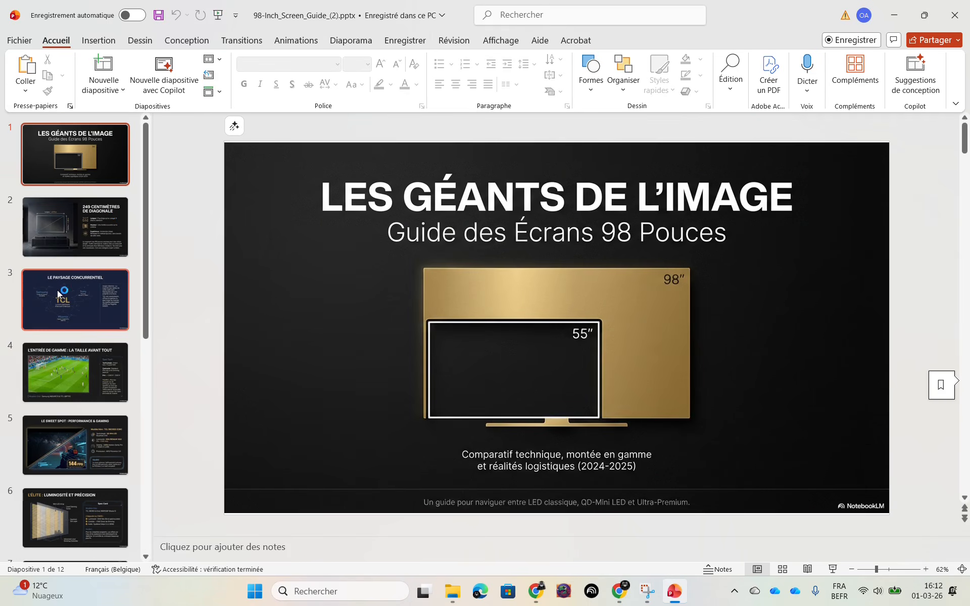
scroll(58, 283, "down", 5)
scroll(64, 333, "up", 5)
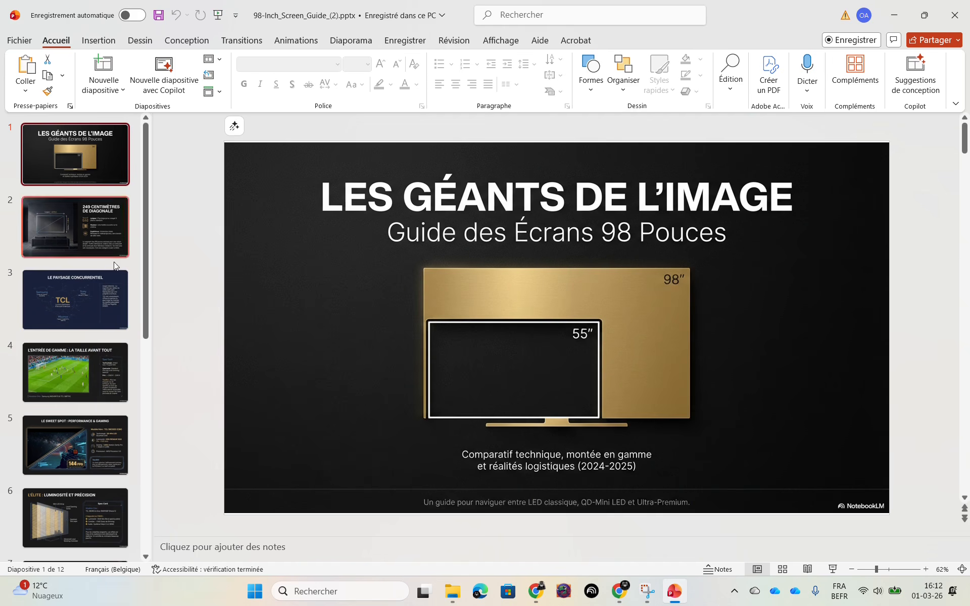
left_click(75, 368)
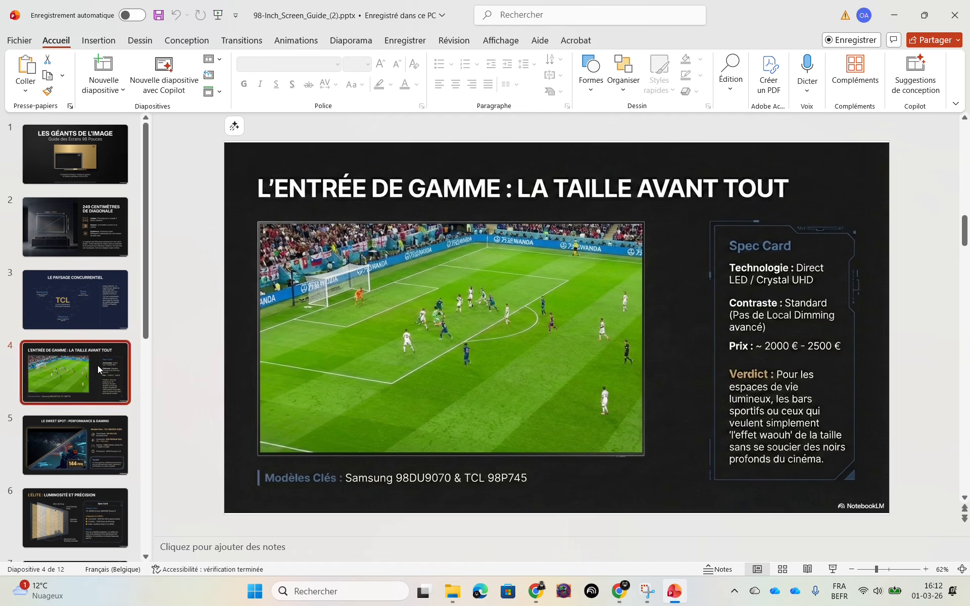
Step: Shift the full-slide image on slide 4 slightly, and close the presentation without saving along with the file explorer
left_click(647, 295)
mouse_move(647, 295)
left_mouse_down()
mouse_move(660, 305)
mouse_move(649, 296)
mouse_move(639, 307)
left_mouse_up()
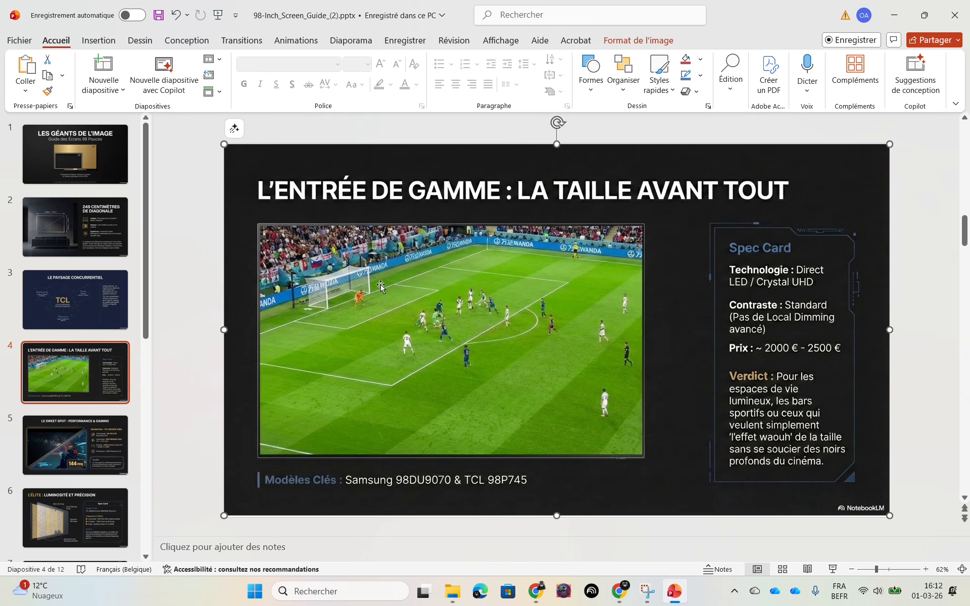
left_click(954, 20)
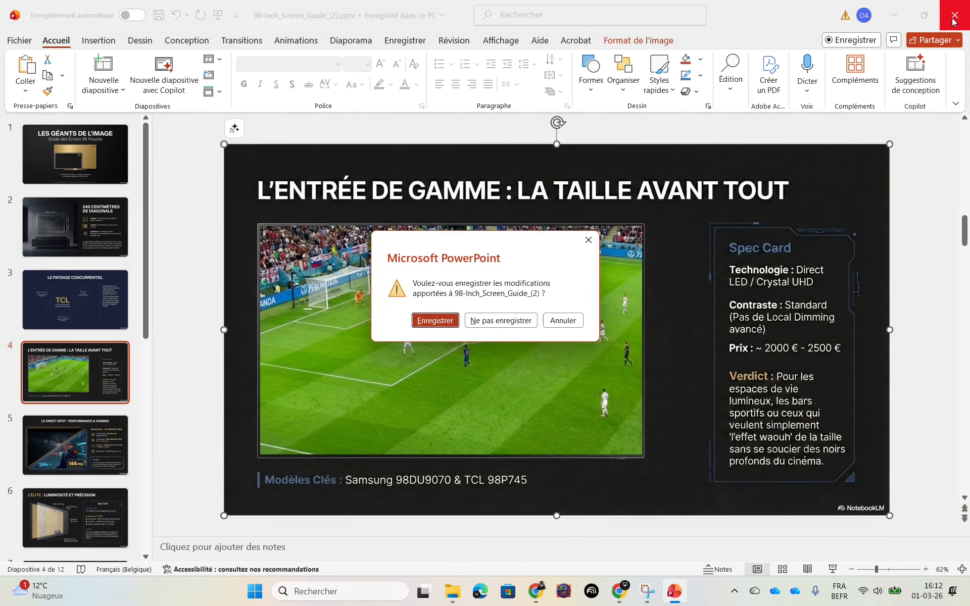
left_click(468, 328)
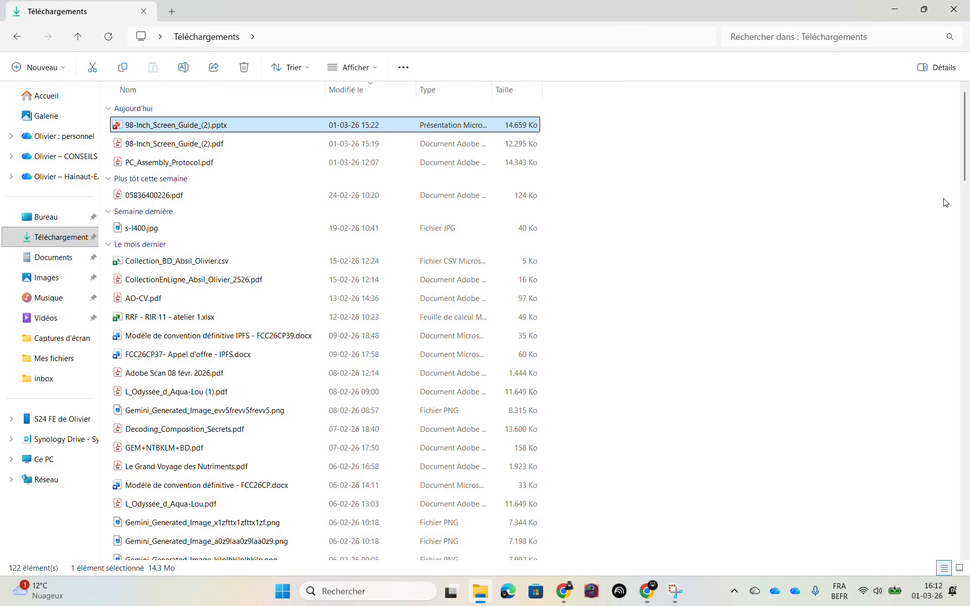
left_click(954, 12)
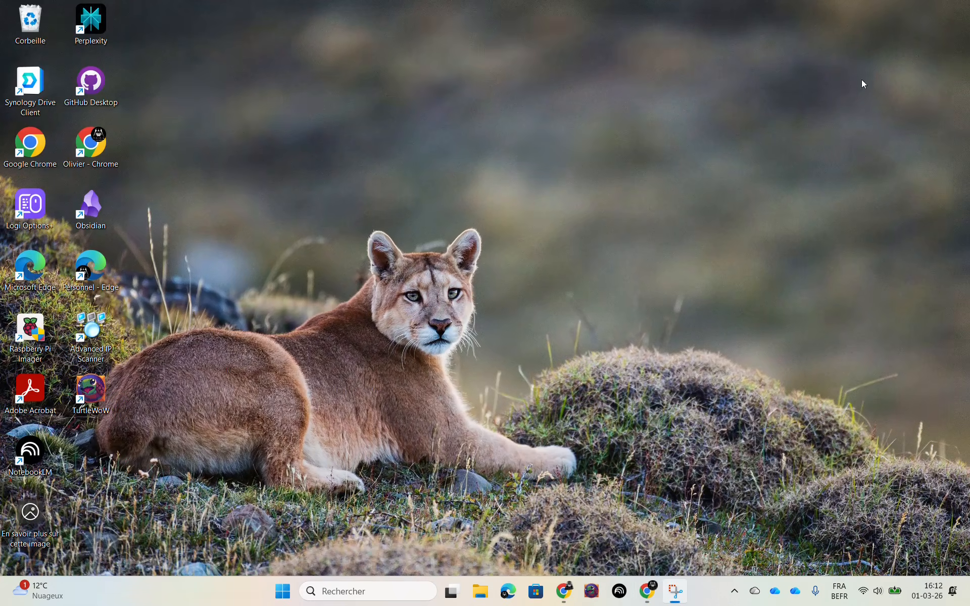
Step: Switch to Canva and import 98-Inch_Screen_Guide_(2).pptx from the Téléchargements folder
left_click(565, 601)
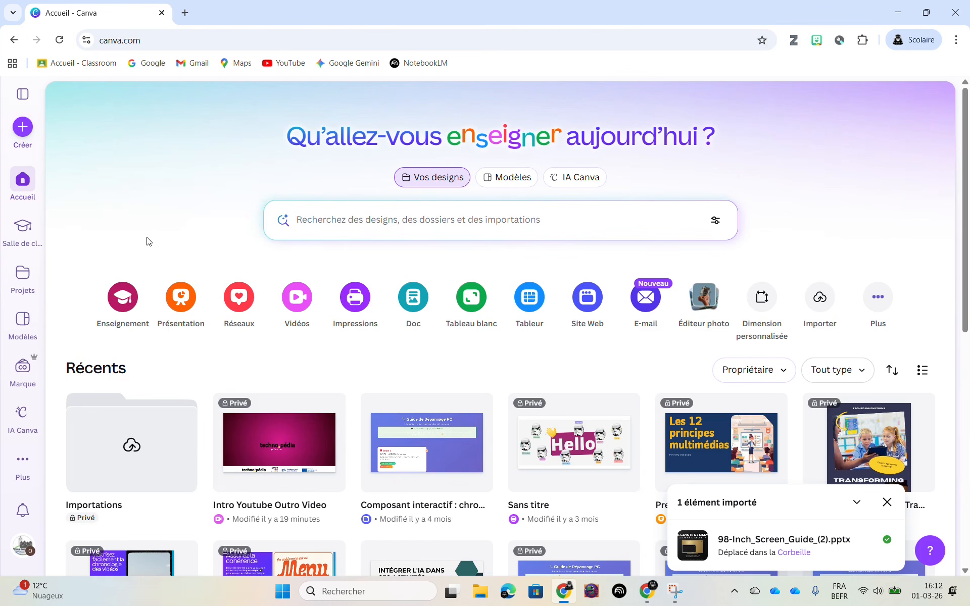
left_click(23, 127)
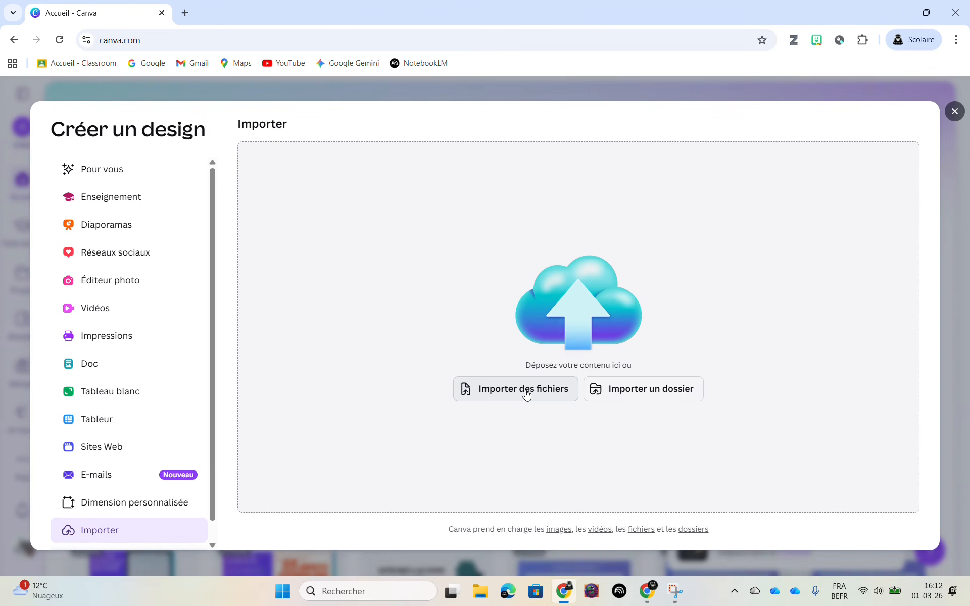
left_click(526, 394)
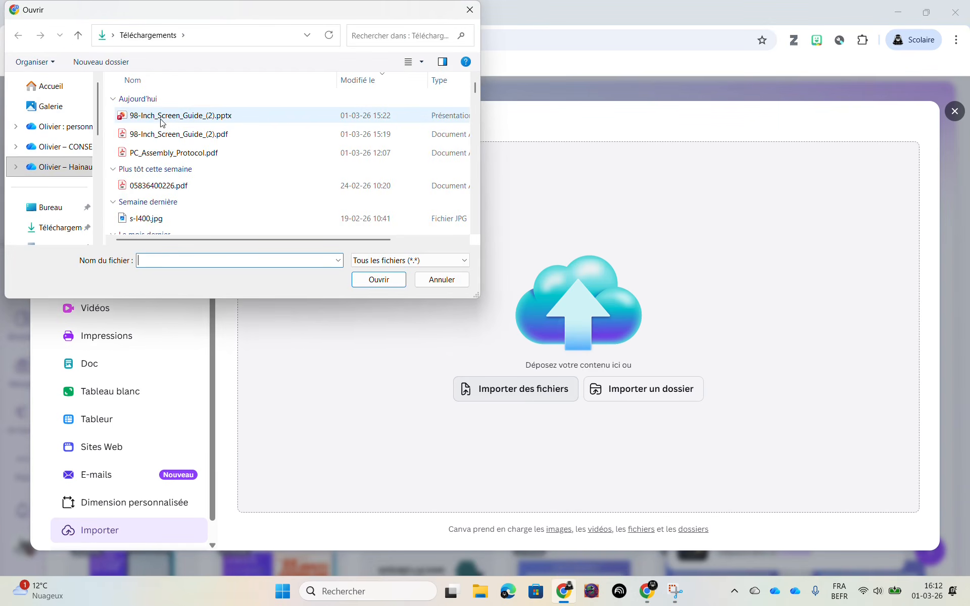
left_click(162, 116)
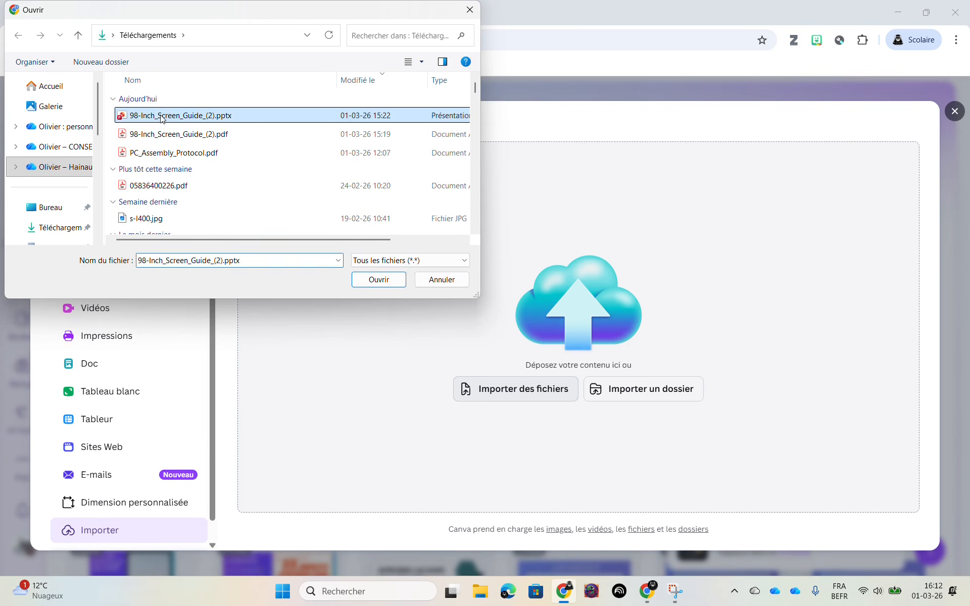
left_click(379, 279)
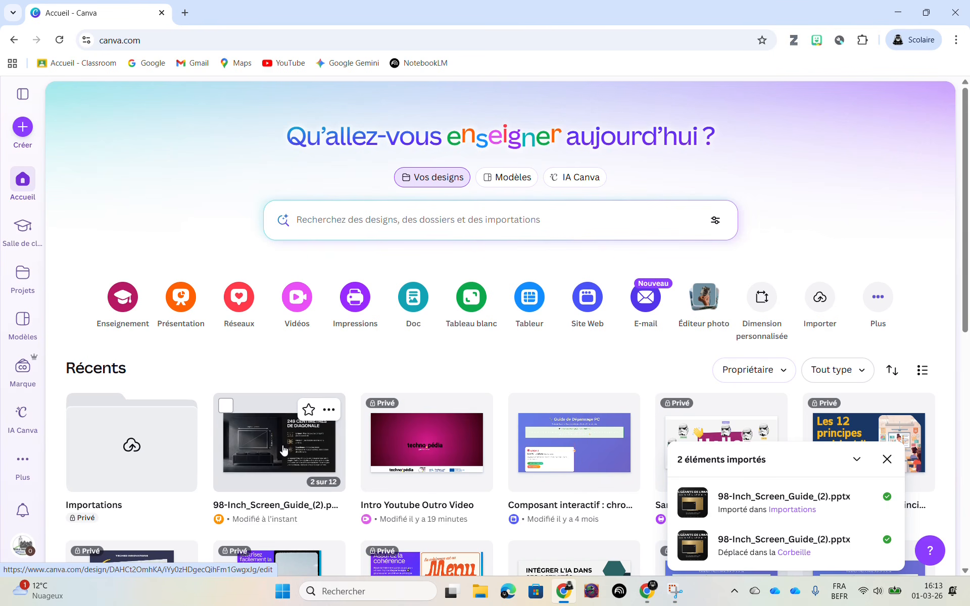
Step: Open the imported presentation and extract the closing paragraph of slide 2's image as editable text with Capture de texte
left_click(256, 462)
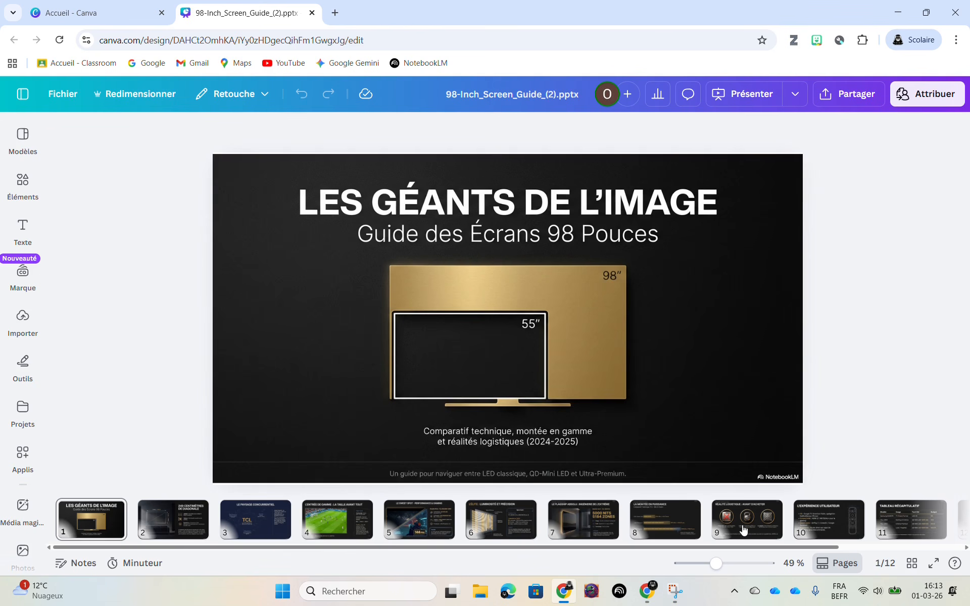
left_click(180, 521)
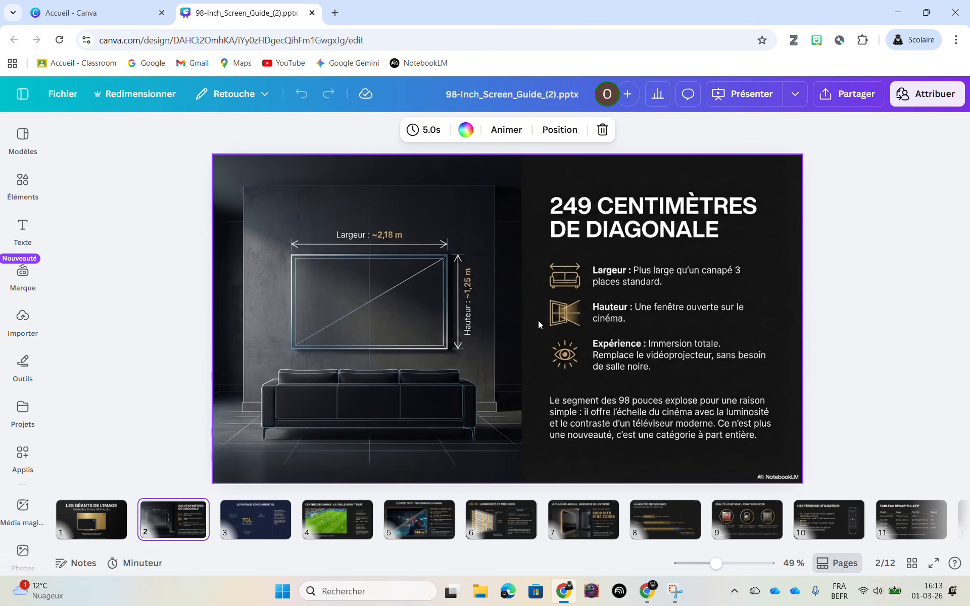
left_click(538, 336)
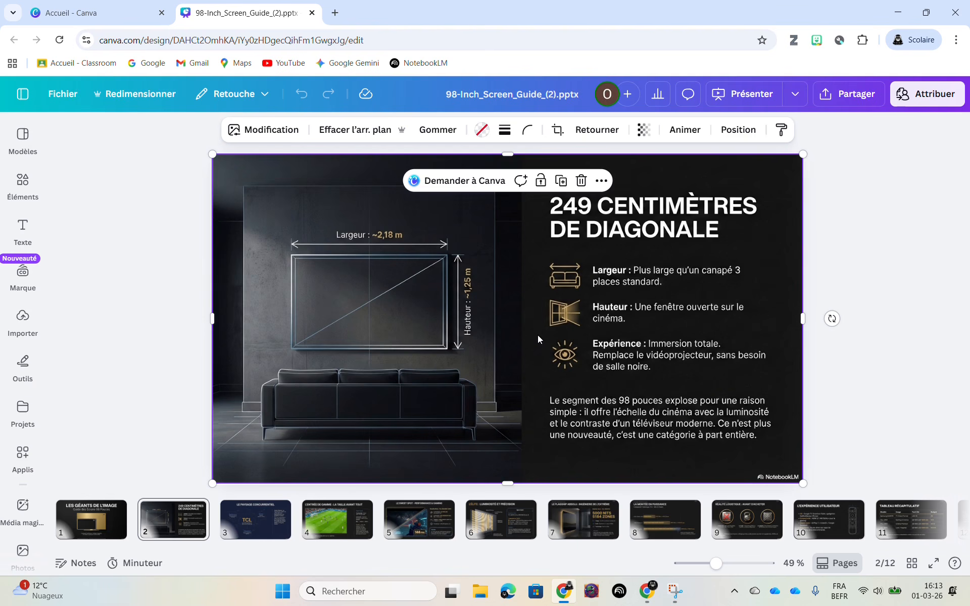
left_click(268, 133)
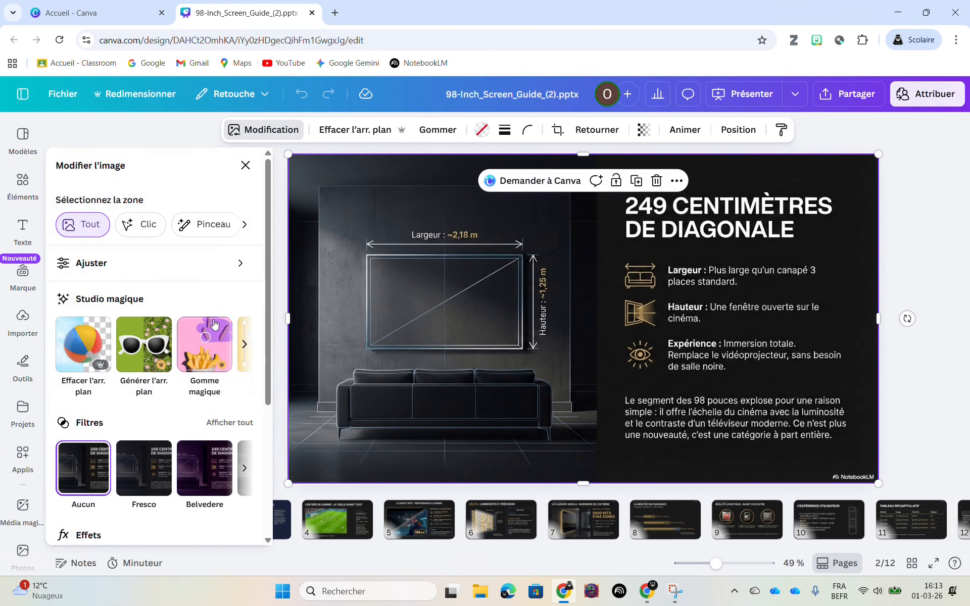
left_click(245, 346)
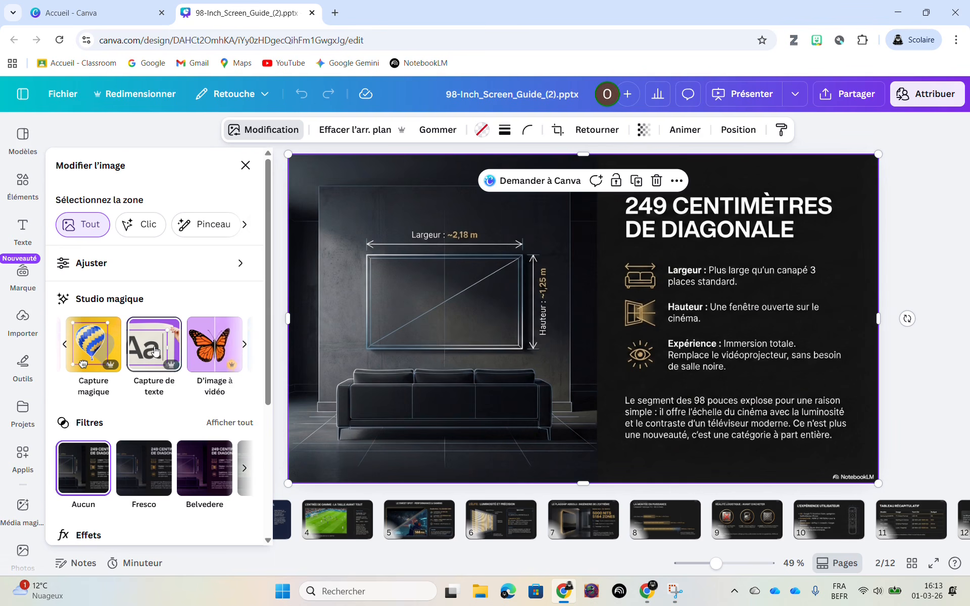
left_click(153, 348)
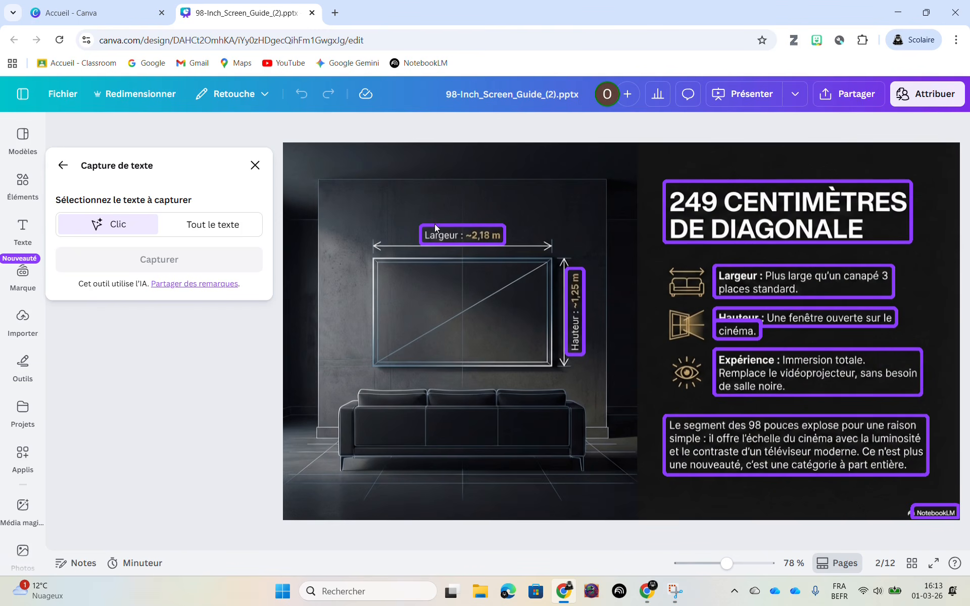
left_click(790, 447)
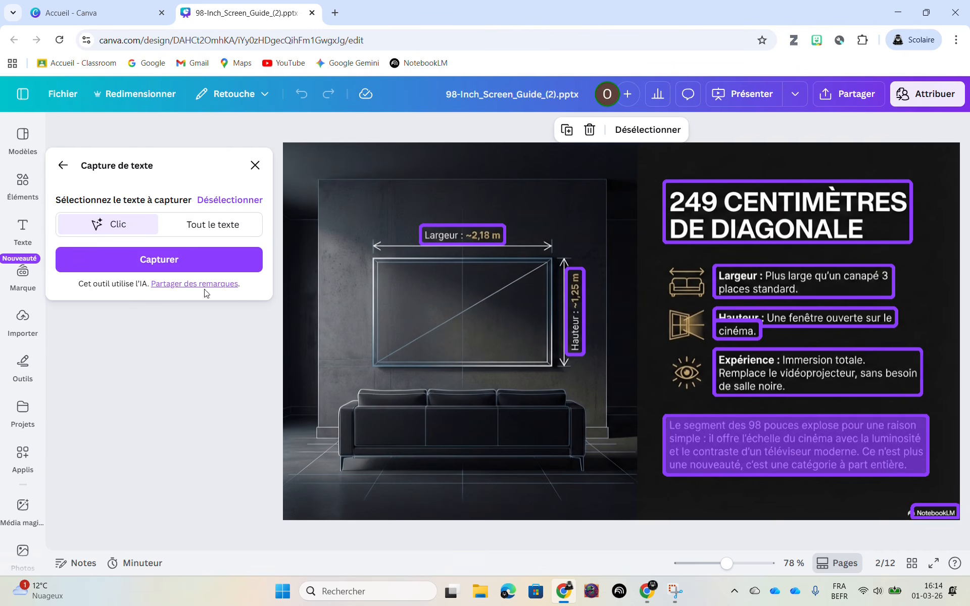
left_click(166, 264)
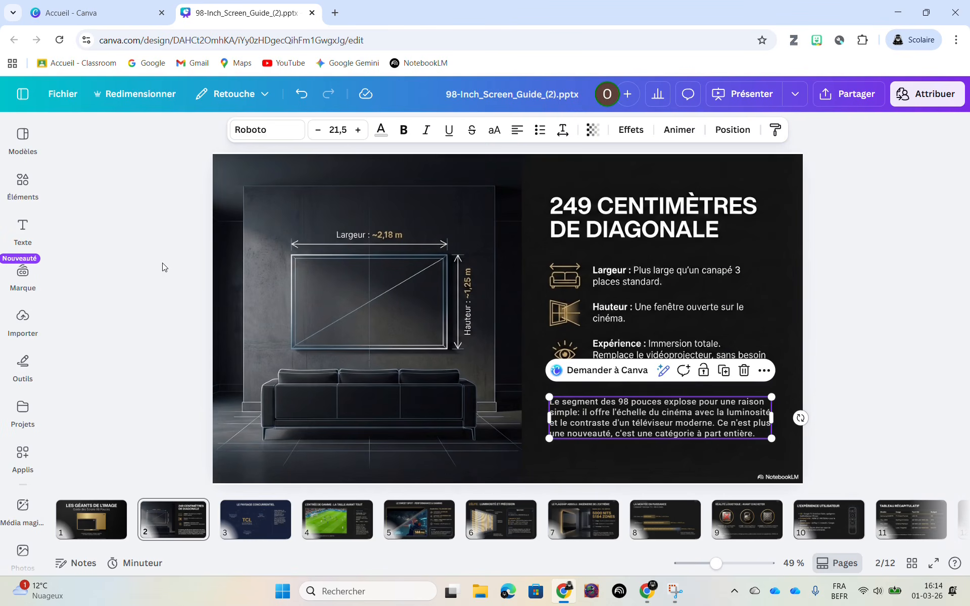
Step: Delete "offre l'échel" from the second line of the captured paragraph on slide 2
double_click(610, 418)
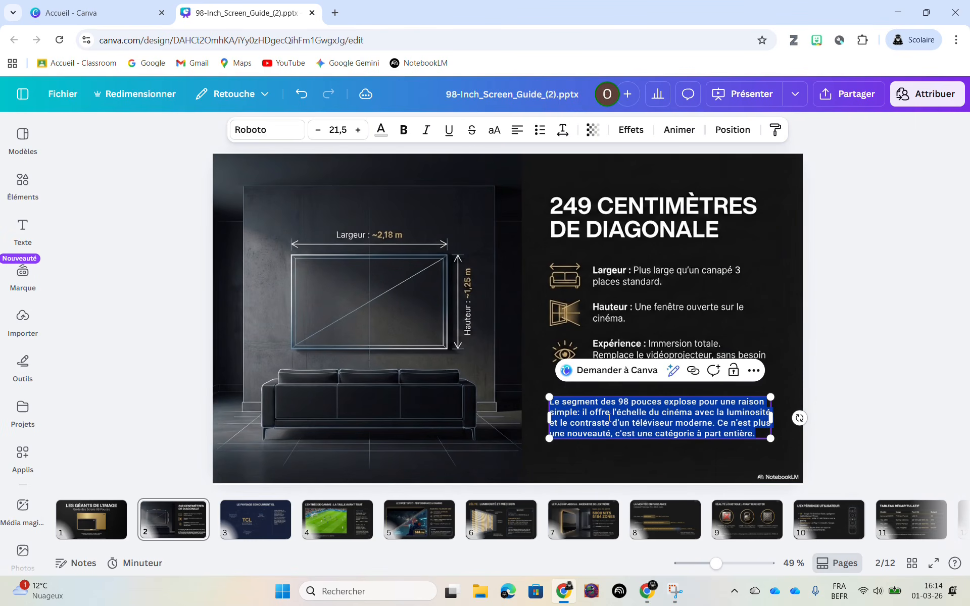
left_click(590, 414)
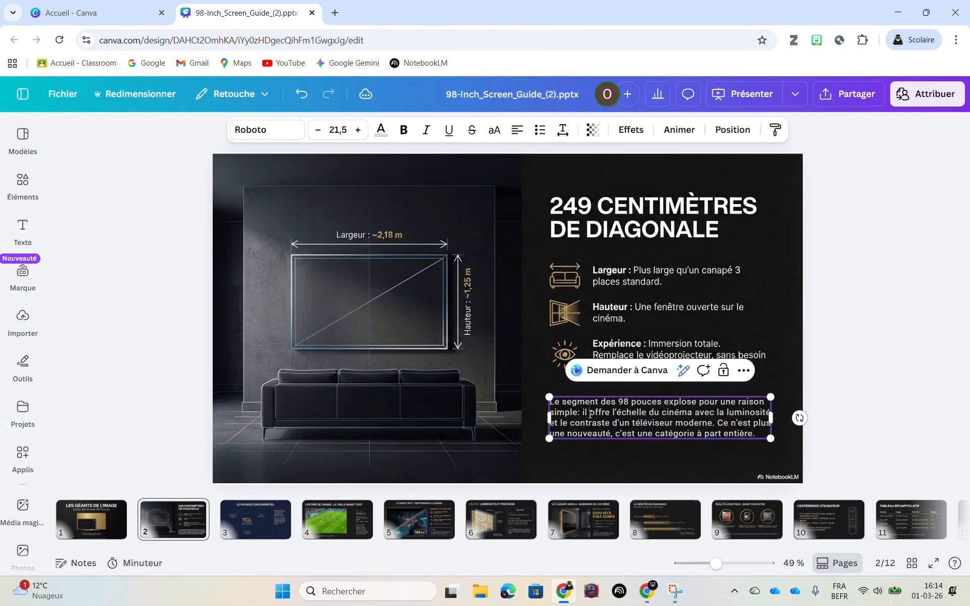
key("Delete")
key("Delete")
key("Delete")
key("Delete")
key("Delete")
key("Delete")
key("Delete")
key("Delete")
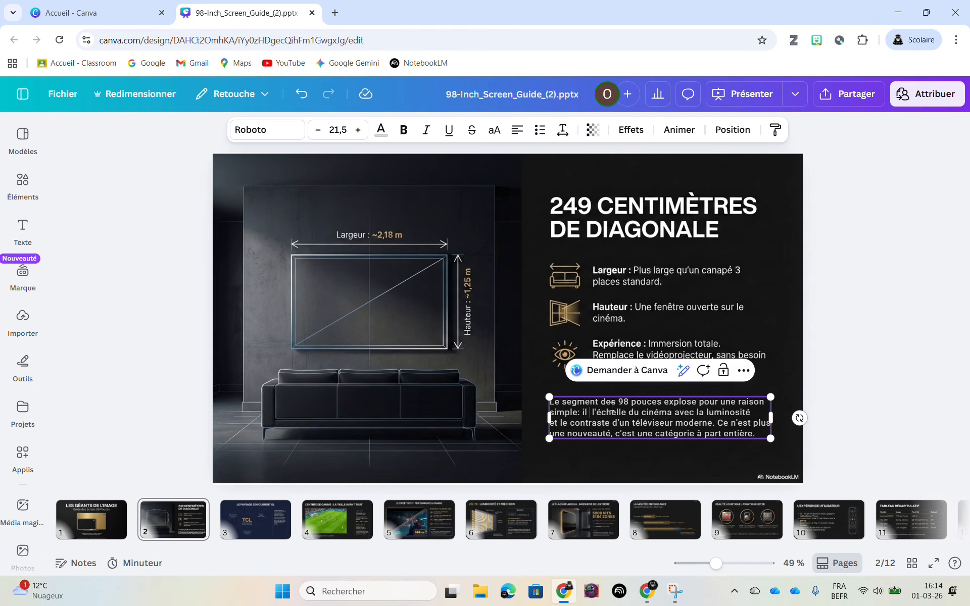
key("Delete")
key("Delete")
key("Delete")
key("Delete")
key("Delete")
key("Delete")
key("Delete")
key("Delete")
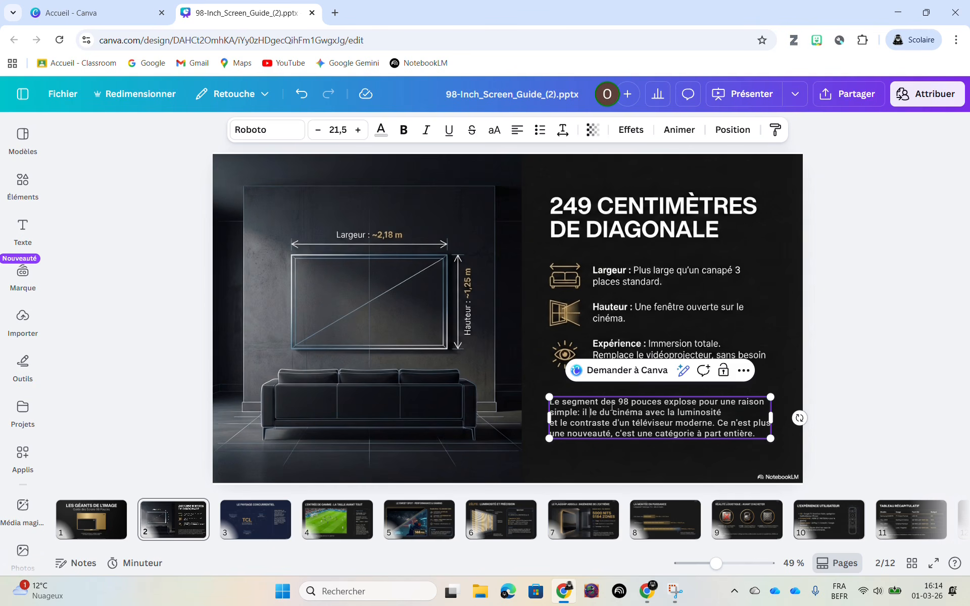